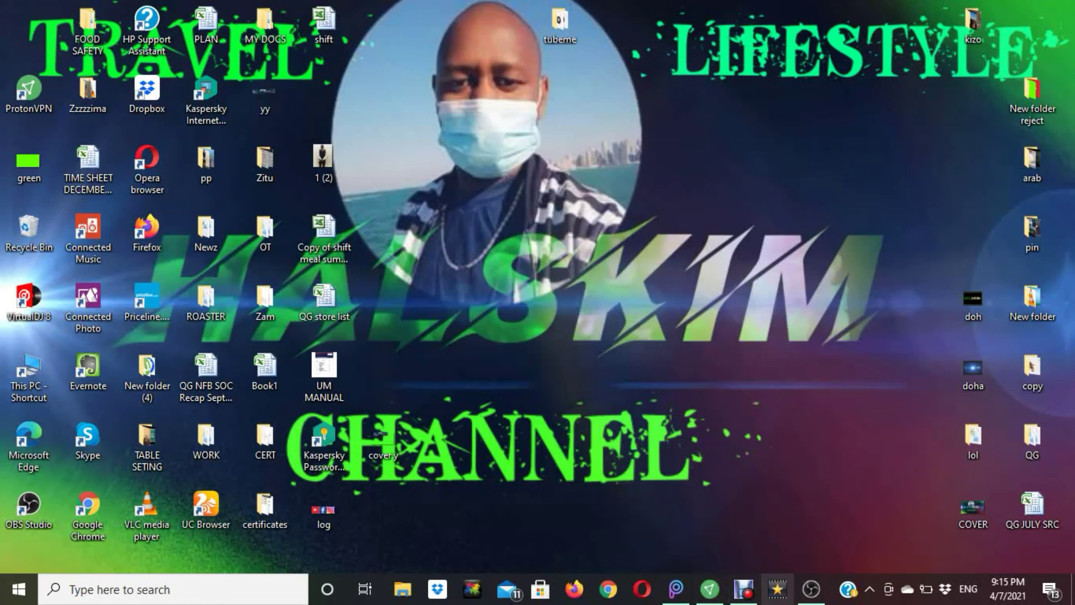
Launch Skype and open Settings on the Audio & Video page with the live camera preview
double_click(88, 440)
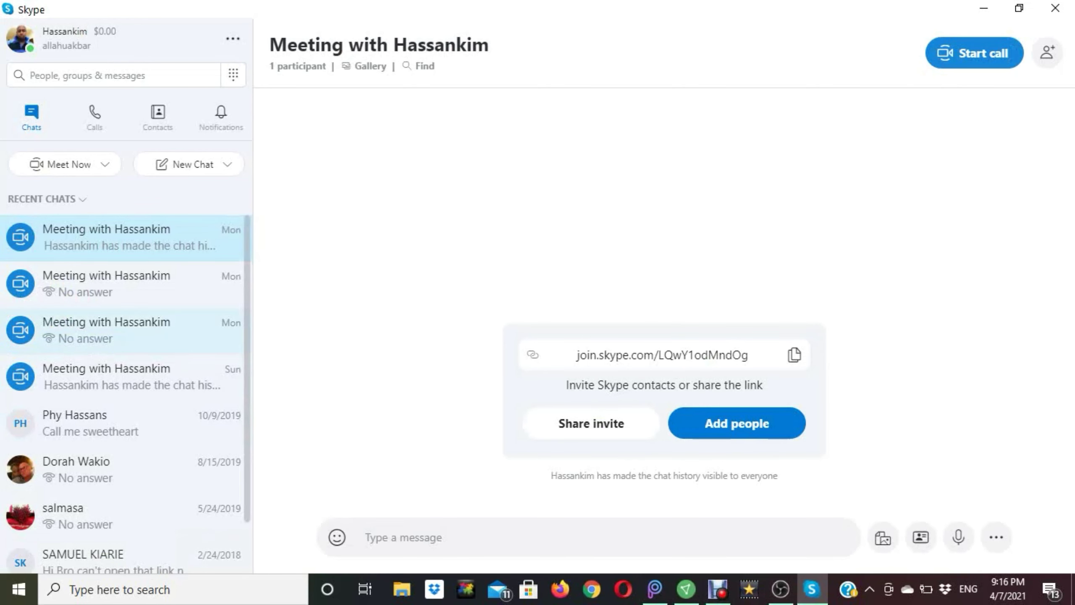
click(232, 39)
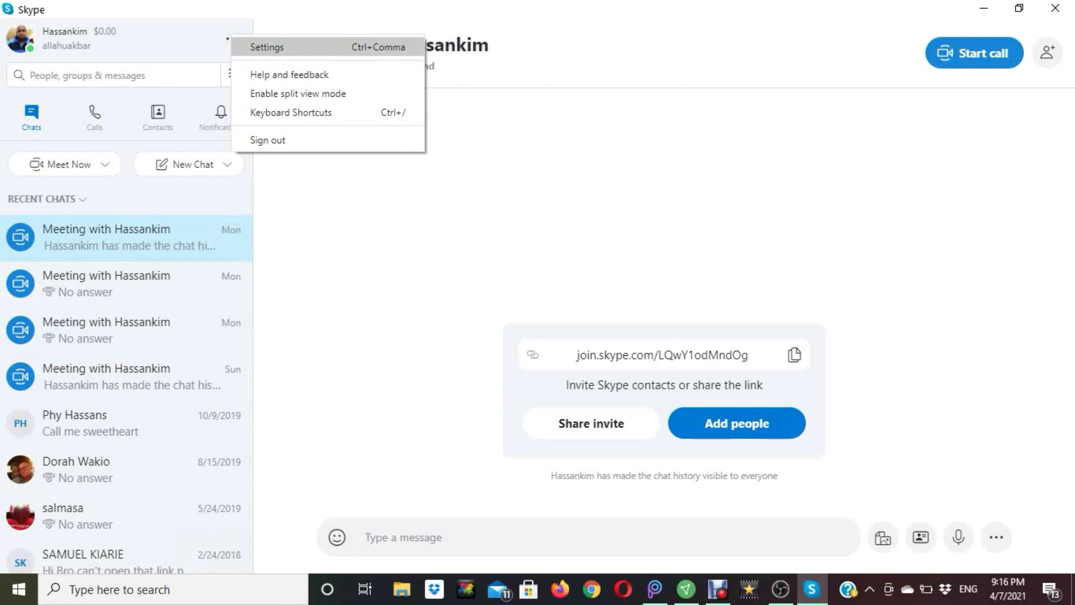
click(267, 47)
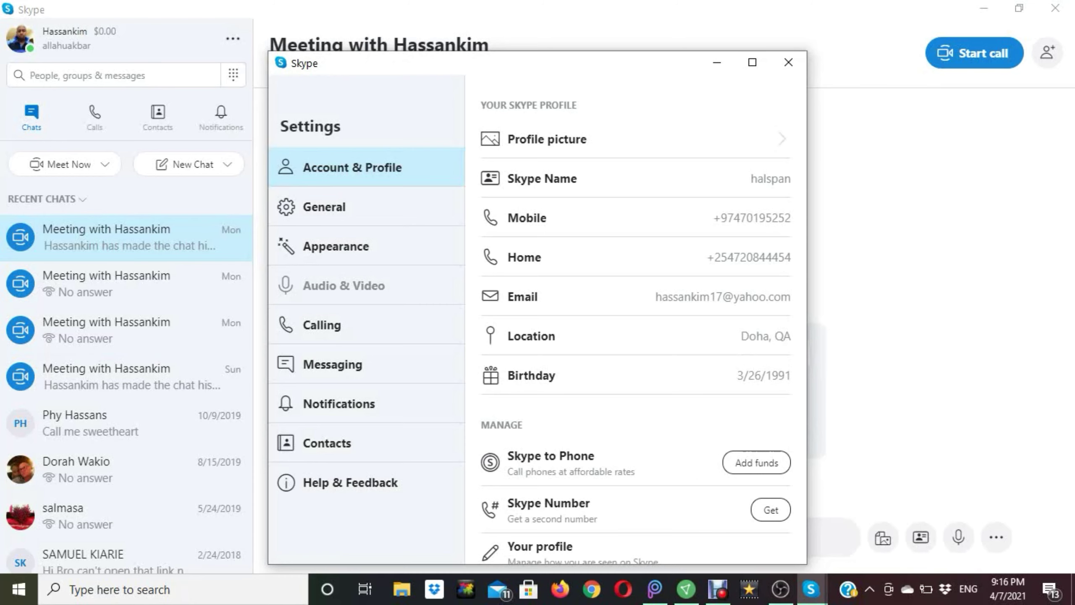
click(344, 285)
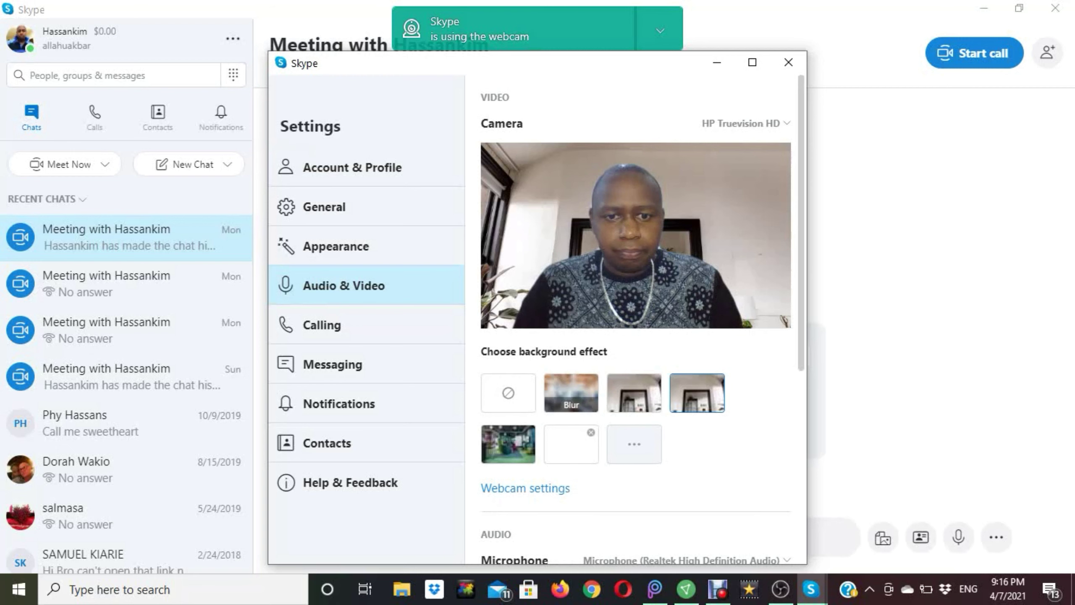
Add the Desktop image 'green' under My Backgrounds as a custom webcam background
click(634, 444)
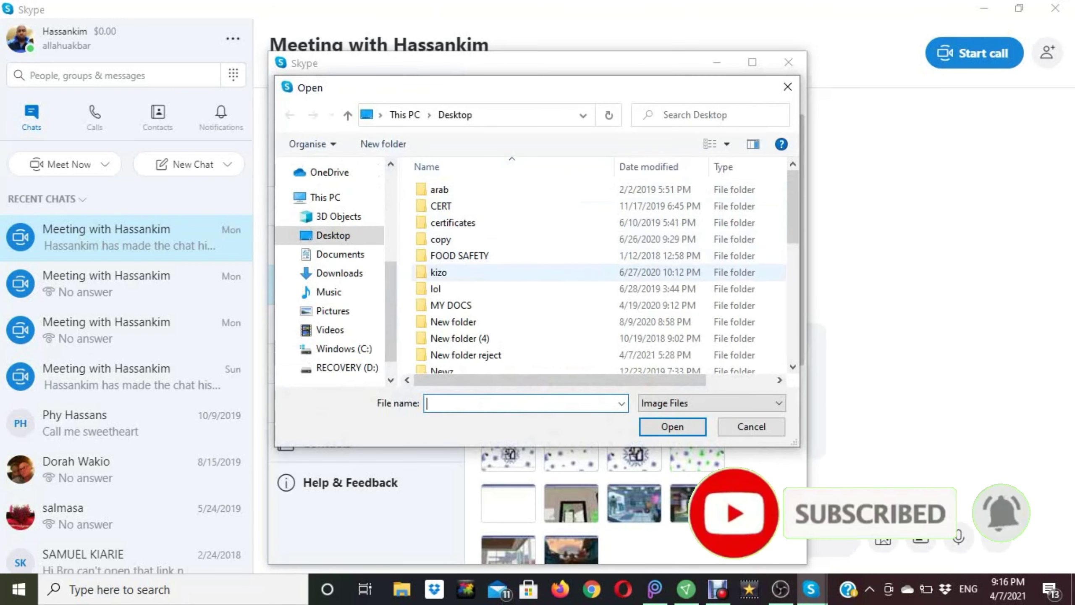
scroll(592, 271, down, 2)
scroll(593, 273, down, 4)
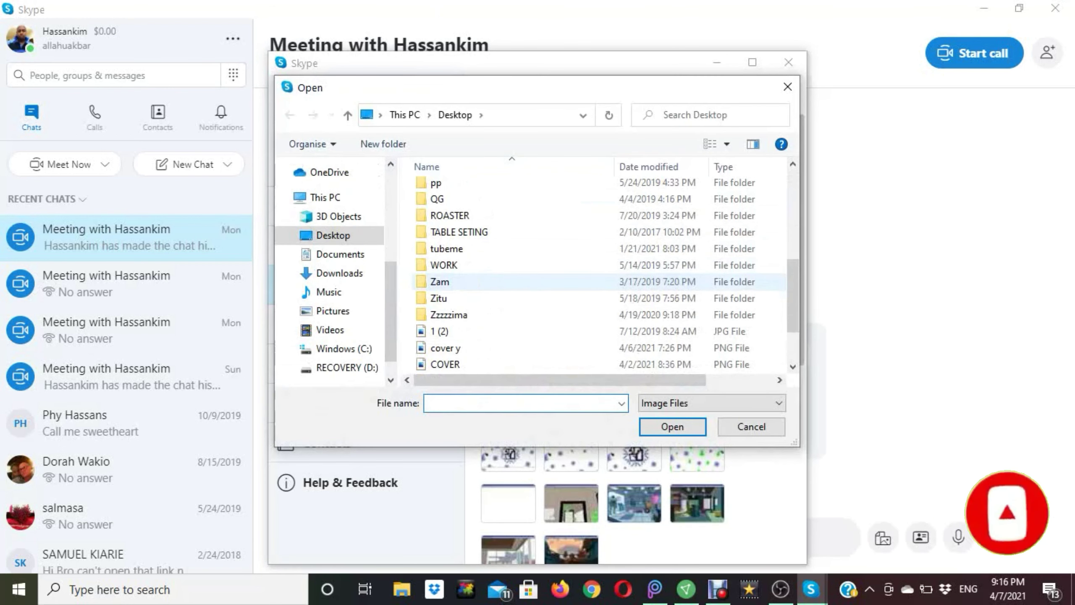
scroll(470, 288, down, 1)
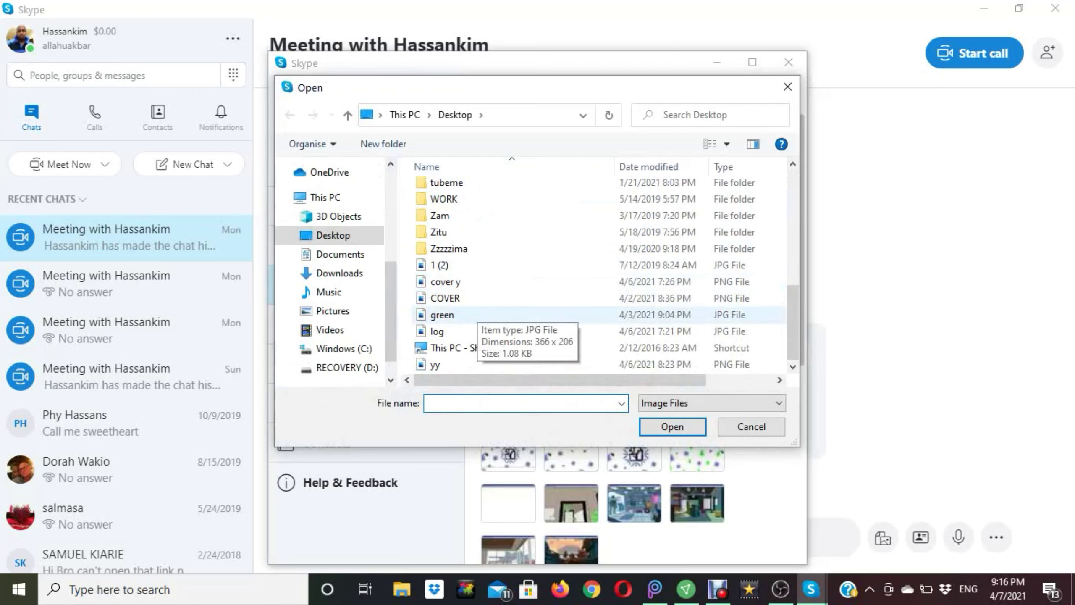
click(466, 315)
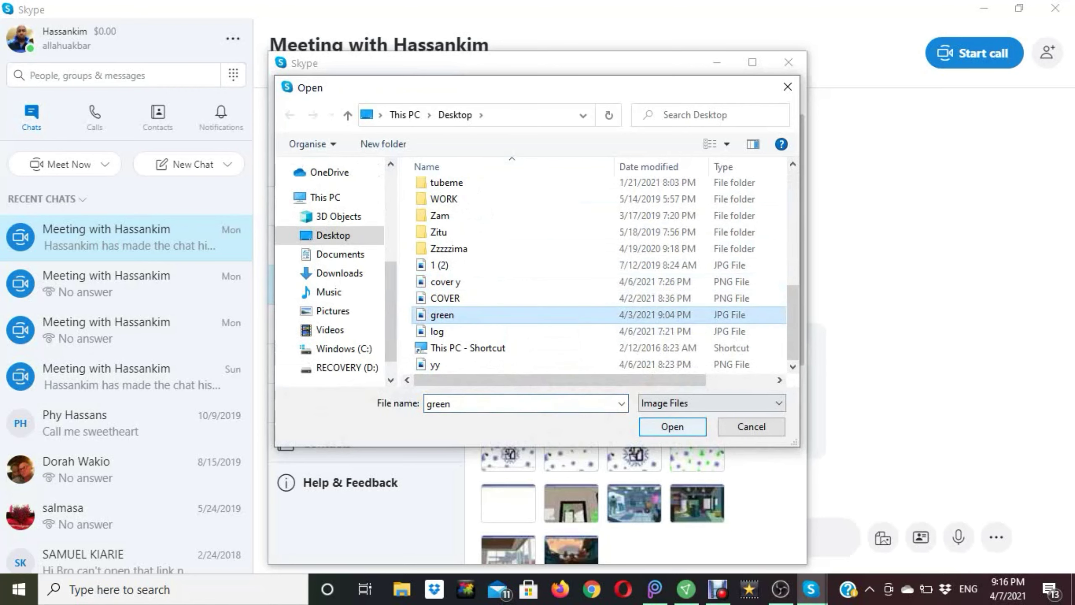
click(673, 427)
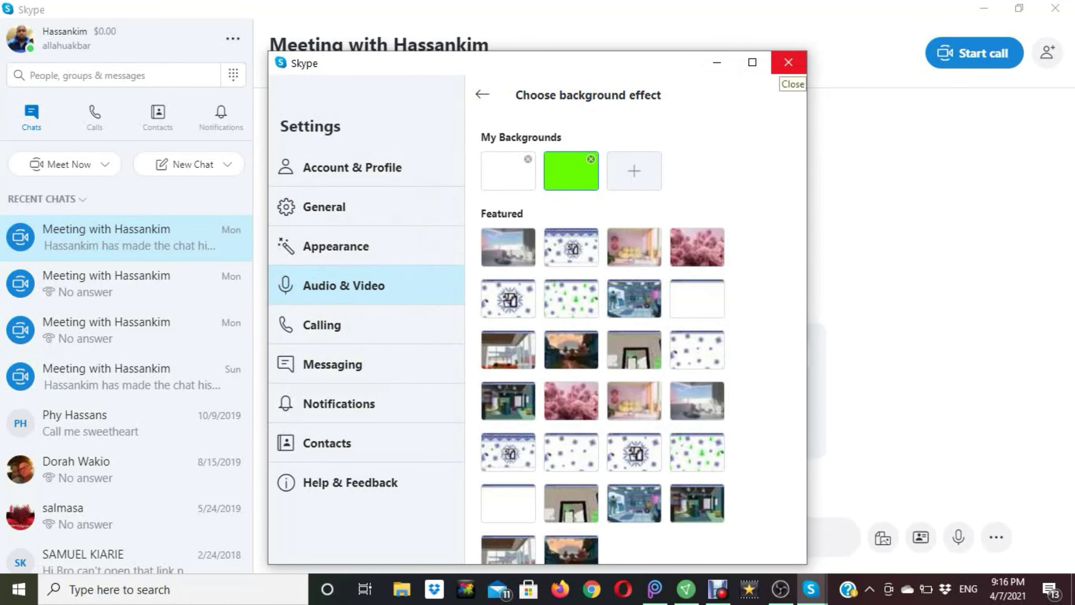
Return to Skype's Audio & Video page and bring OBS Studio to the front
key(Escape)
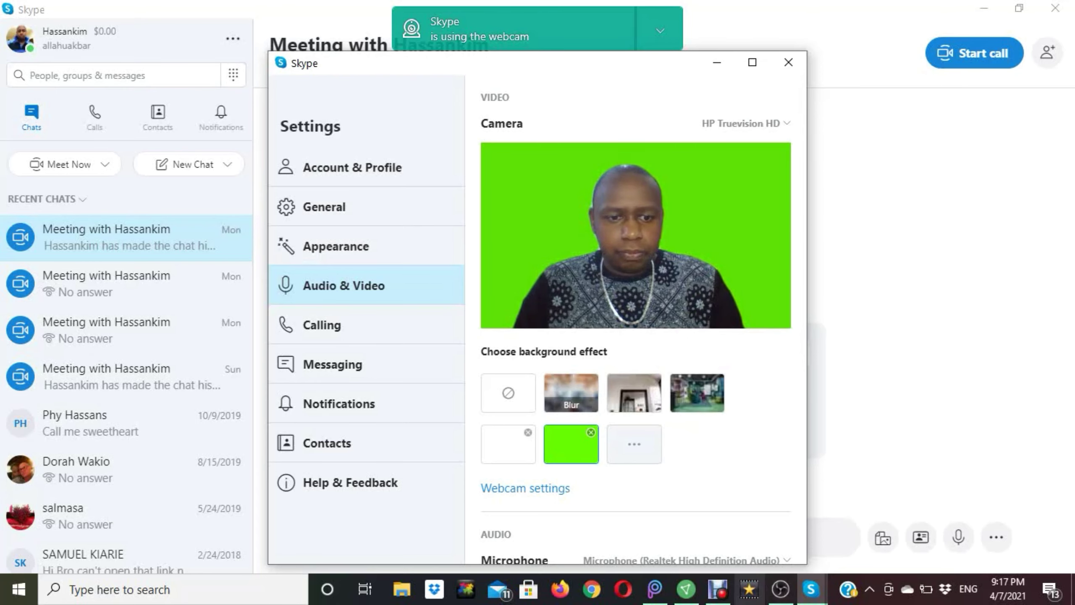
click(781, 588)
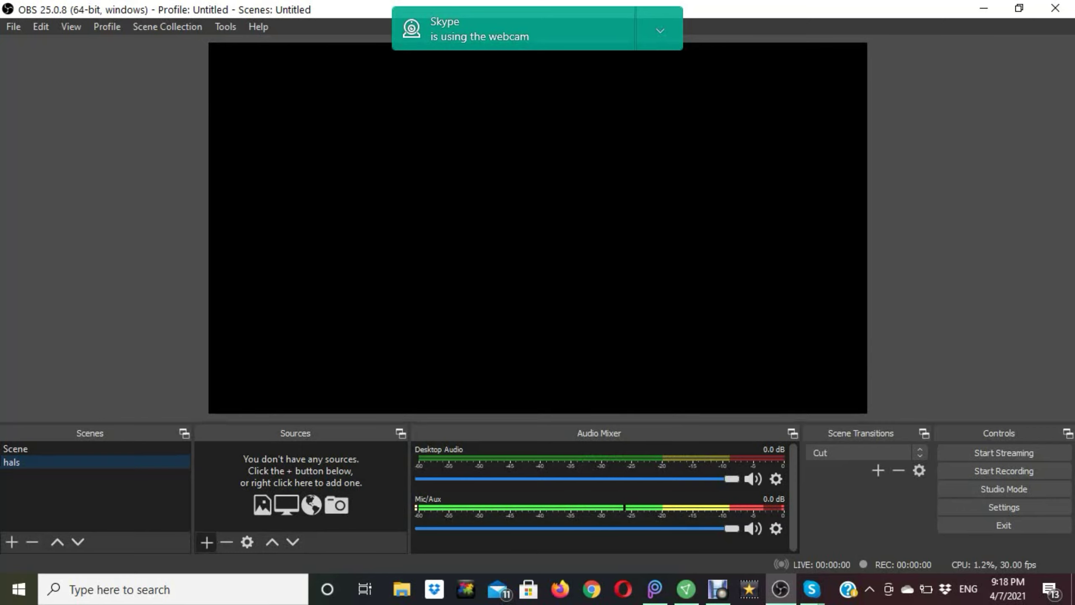
Add a Window Capture source of the [Skype.exe]: Skype window to the hals scene
click(206, 542)
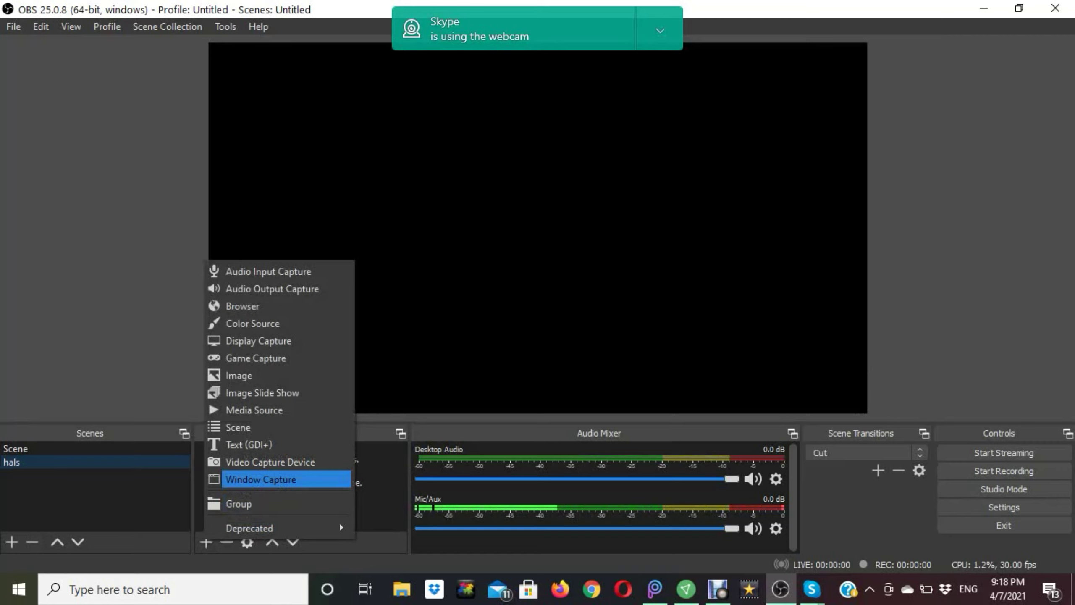
click(271, 480)
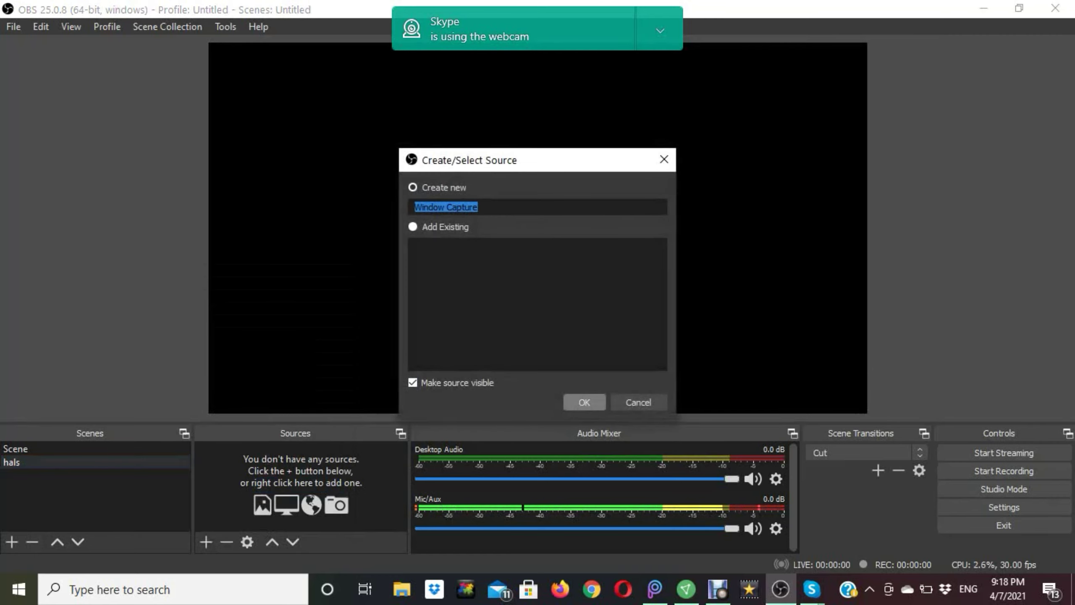
click(584, 402)
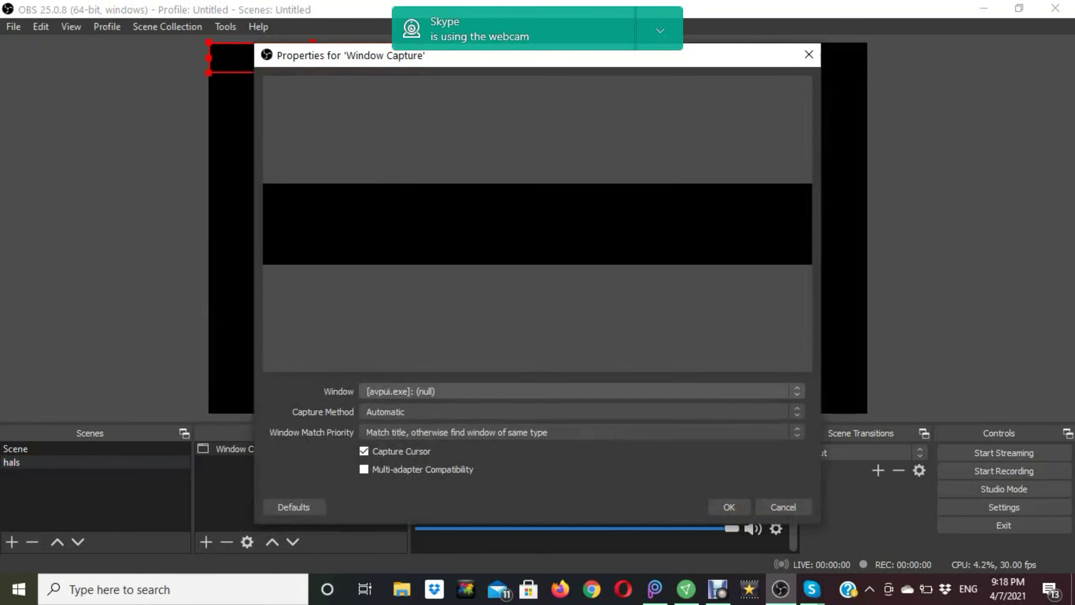
click(576, 391)
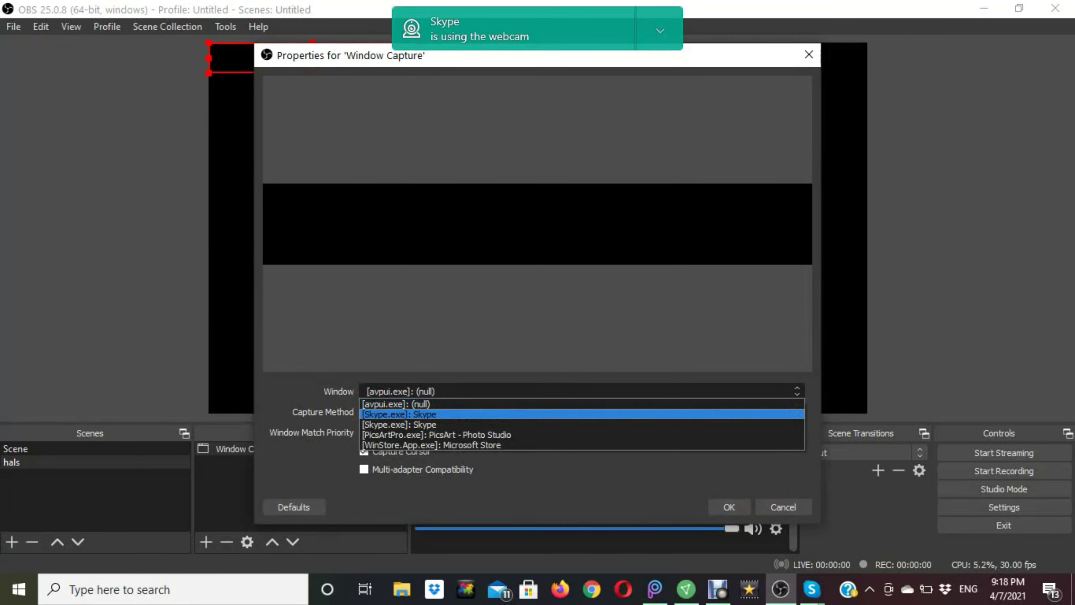
click(693, 414)
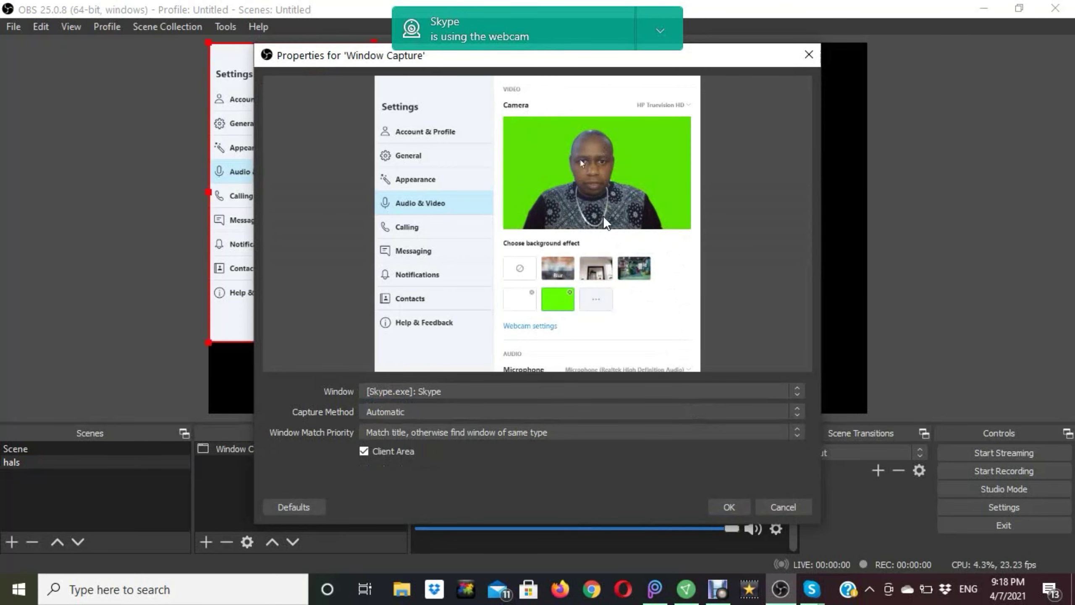
click(726, 505)
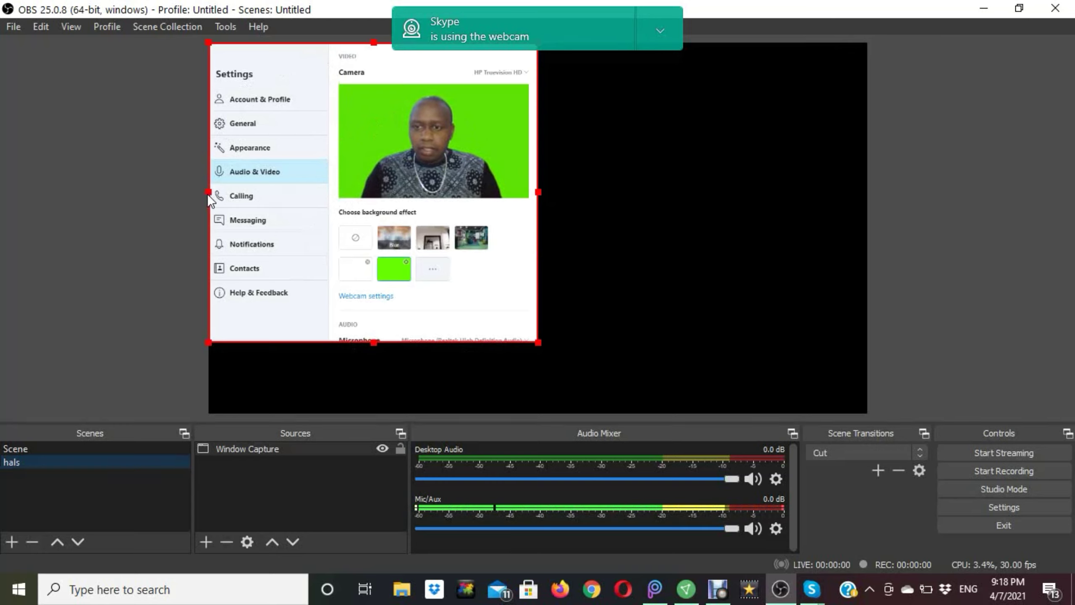
Crop the left, bottom, top and right edges of the Skype capture to the webcam preview
drag(207, 193, 341, 204)
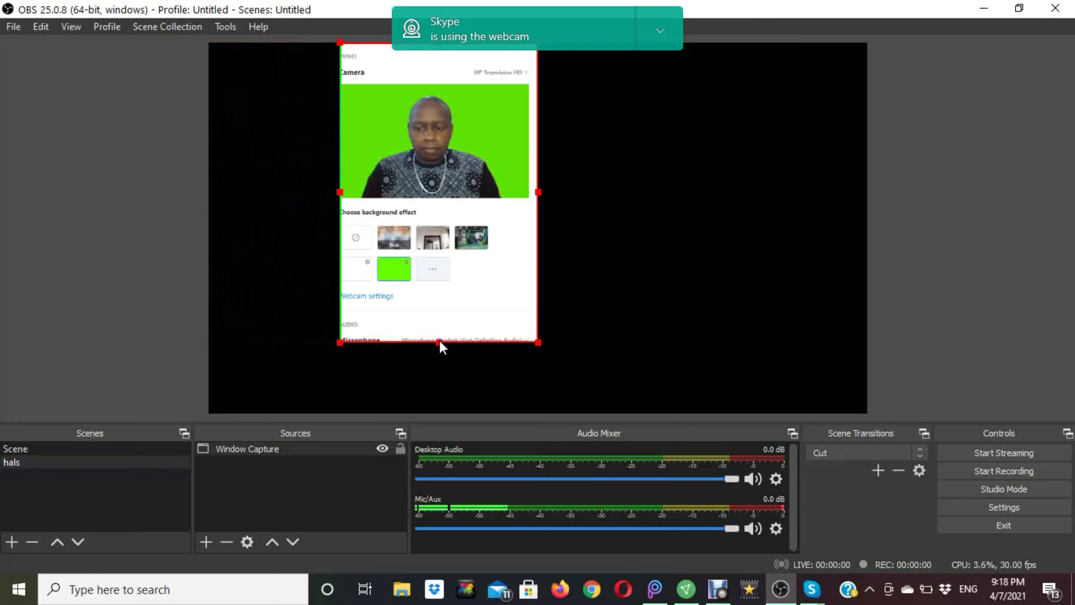
drag(440, 341, 436, 200)
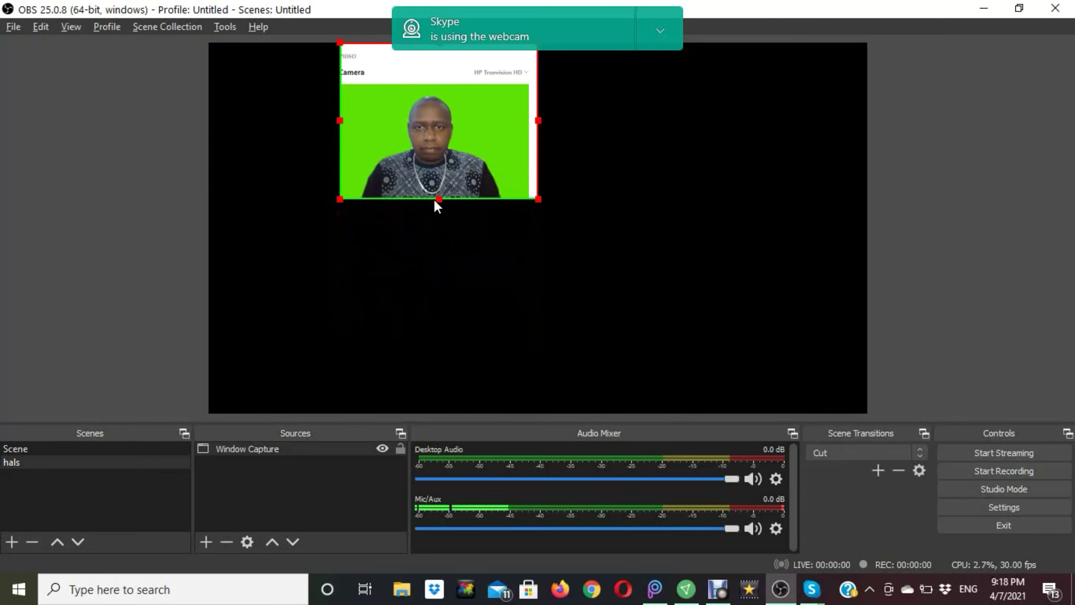
drag(427, 66, 433, 118)
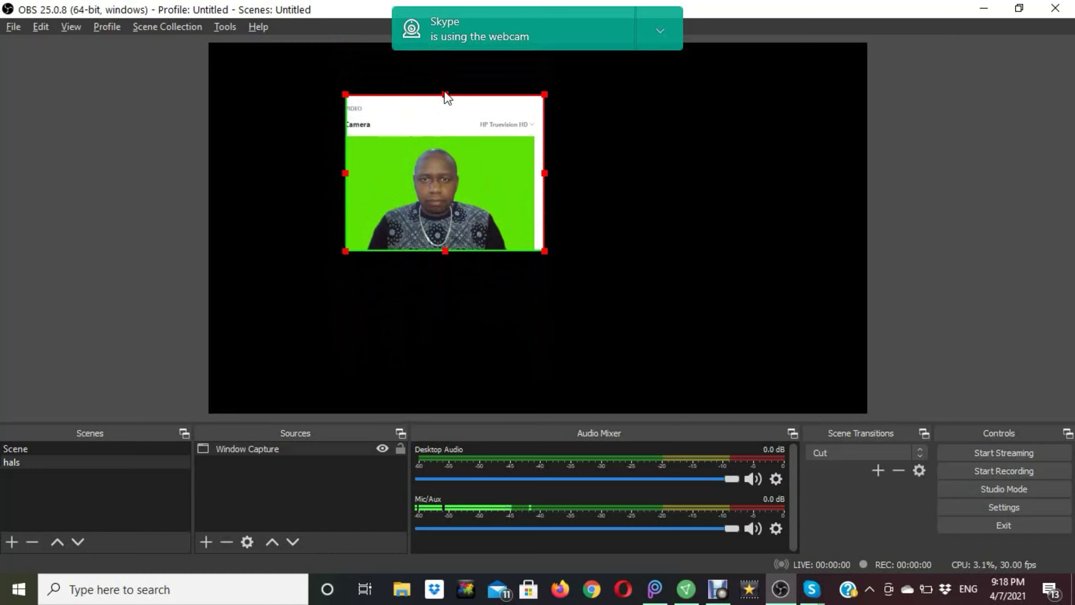
drag(445, 95, 447, 136)
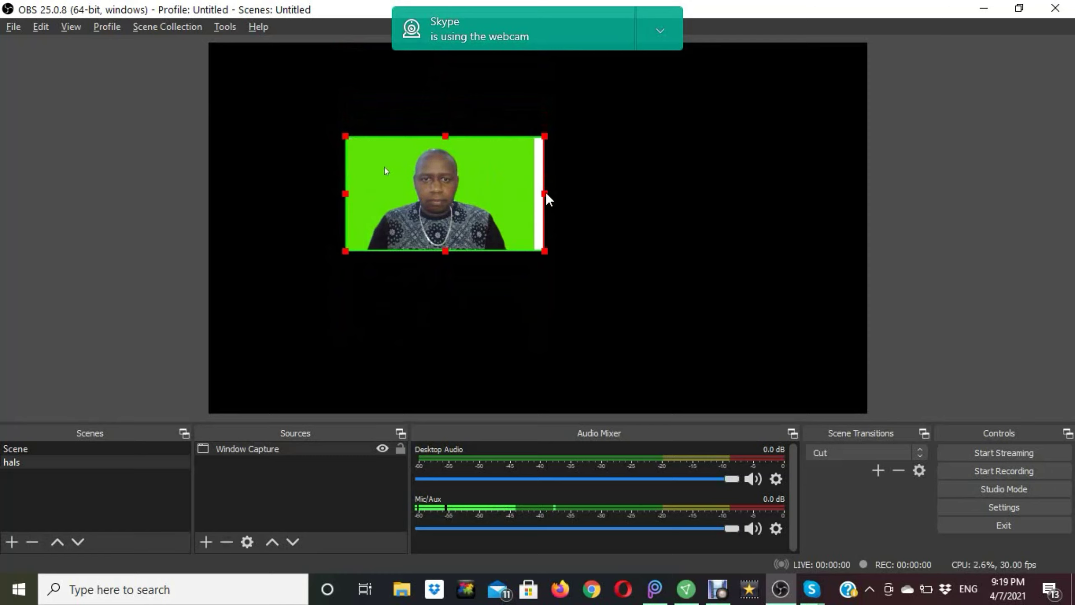
drag(546, 194, 534, 194)
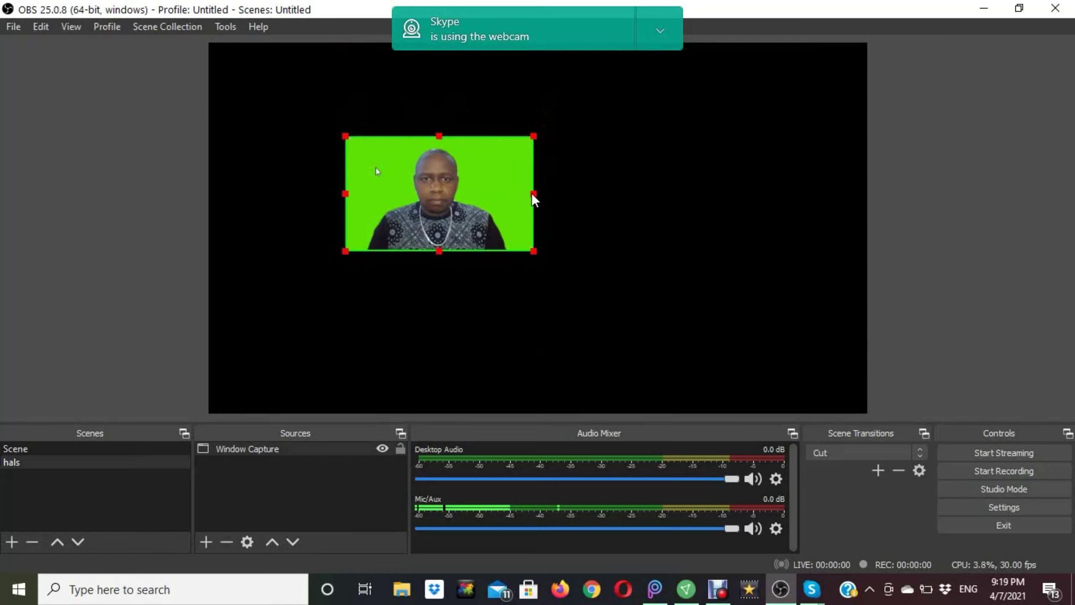
Move the cropped webcam into the canvas's bottom-right corner and deselect it
drag(483, 173, 685, 208)
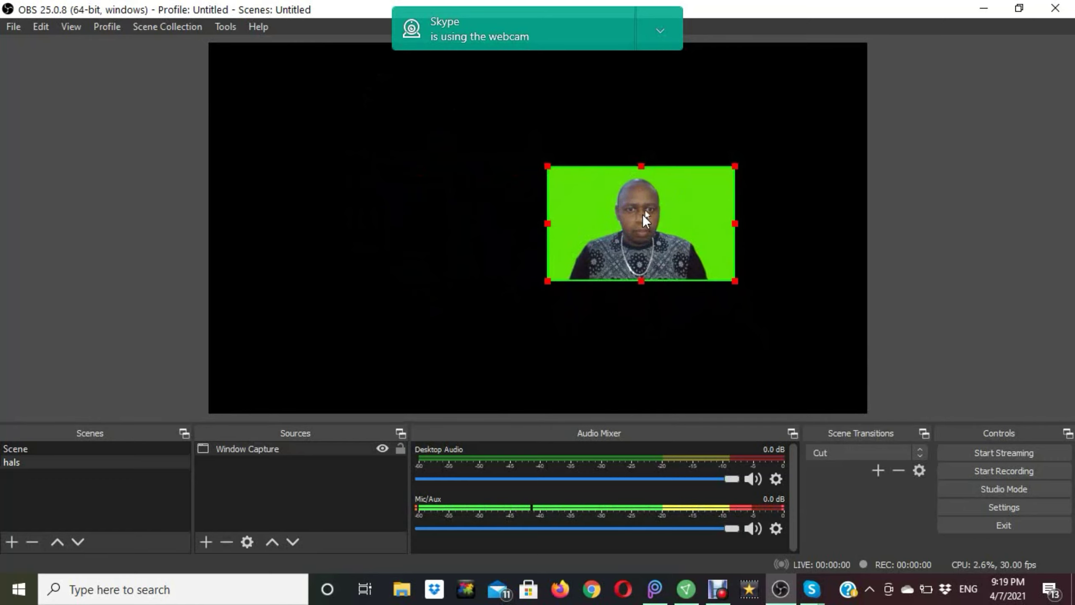
drag(640, 215, 769, 343)
click(663, 203)
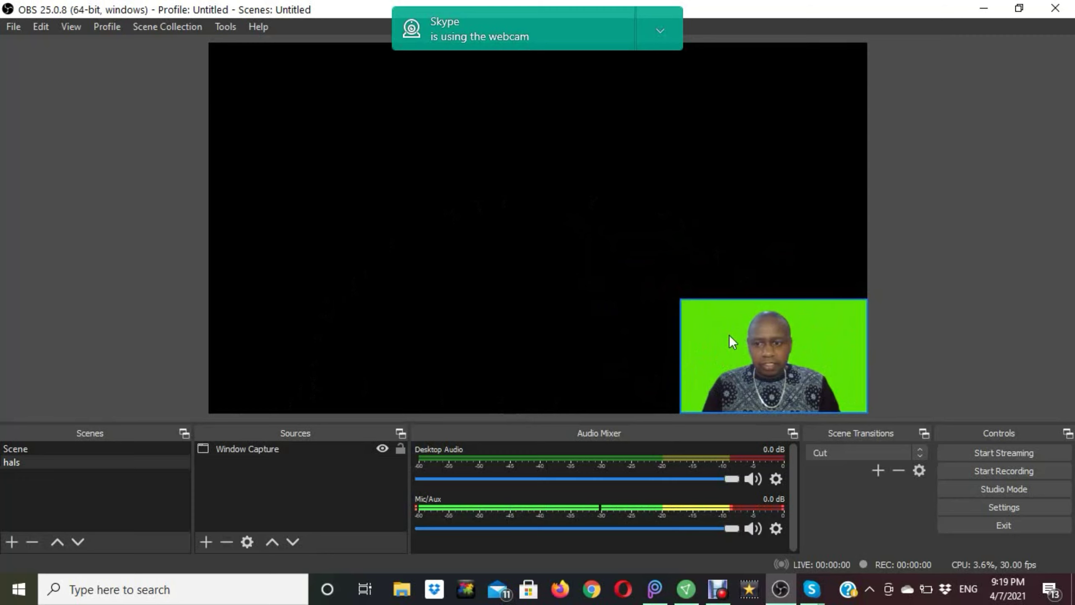
Add a green Chroma Key filter to Window Capture, raising brightness and gamma slightly
right_click(246, 450)
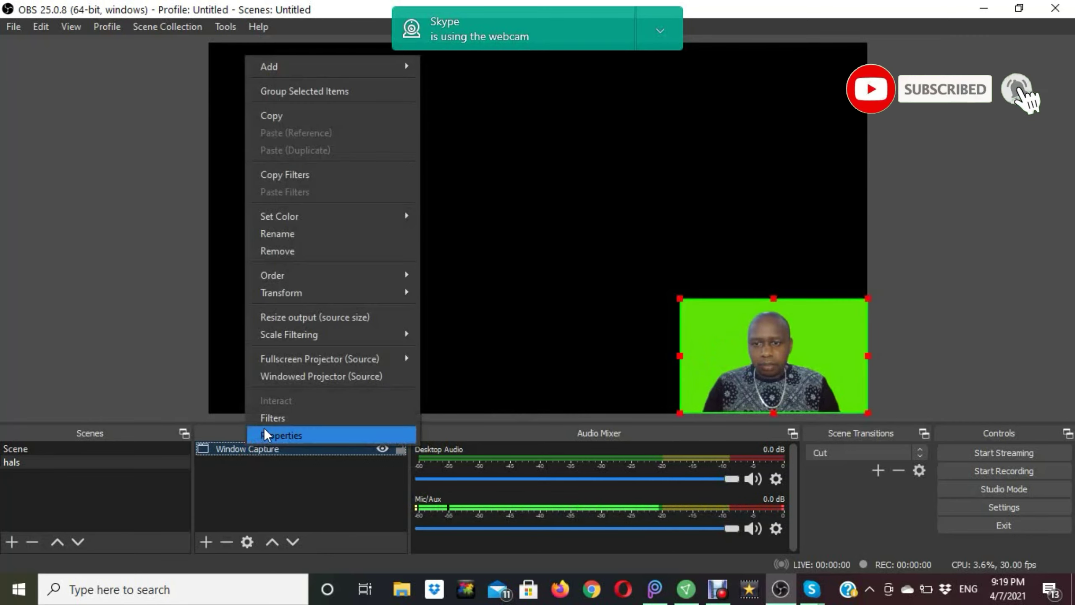
click(271, 418)
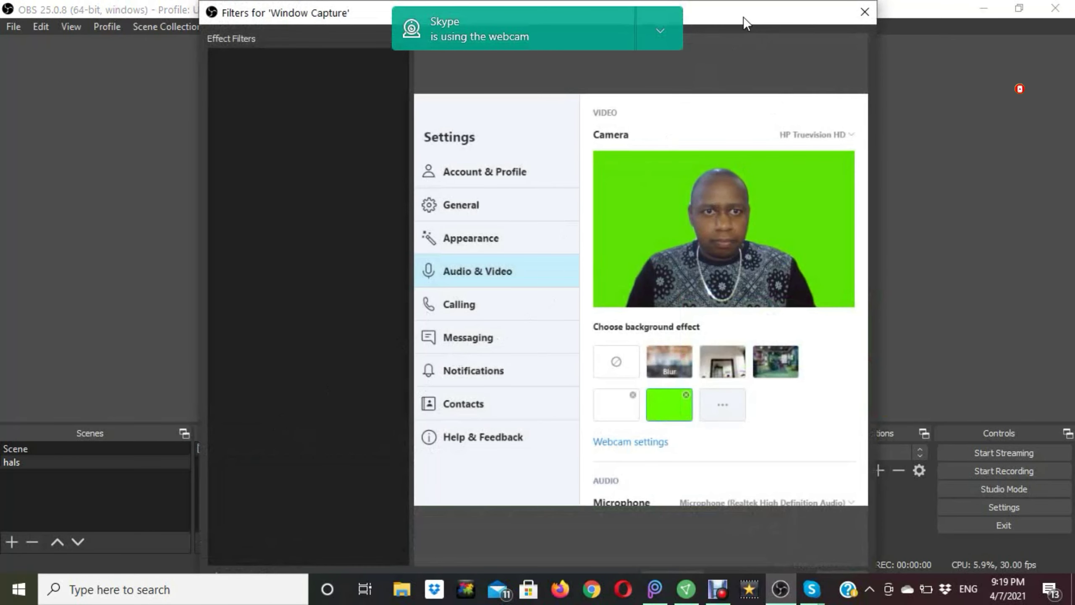
drag(738, 5, 729, 27)
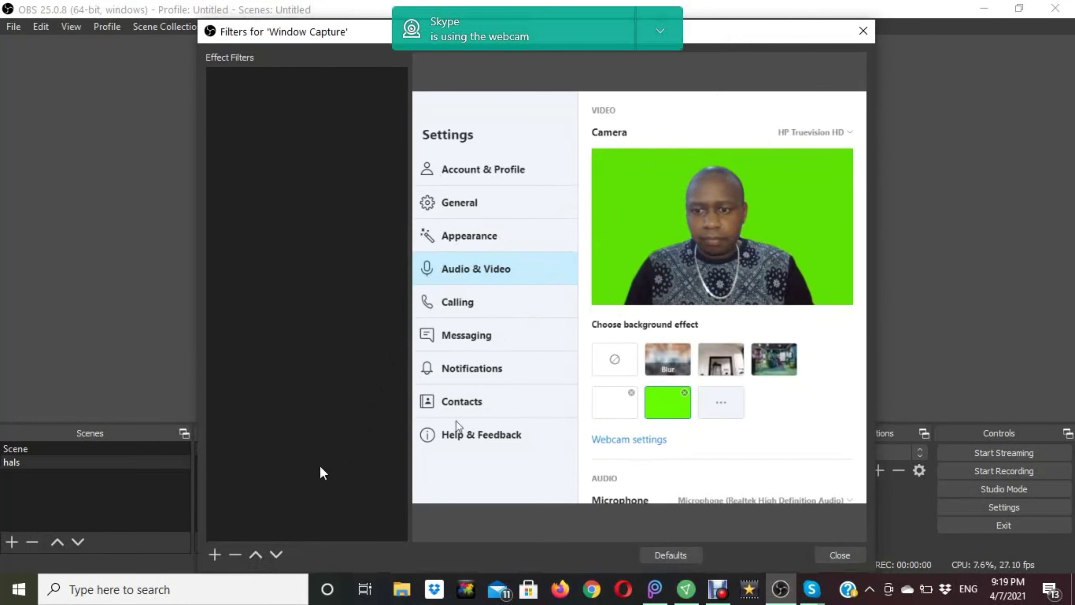
click(213, 554)
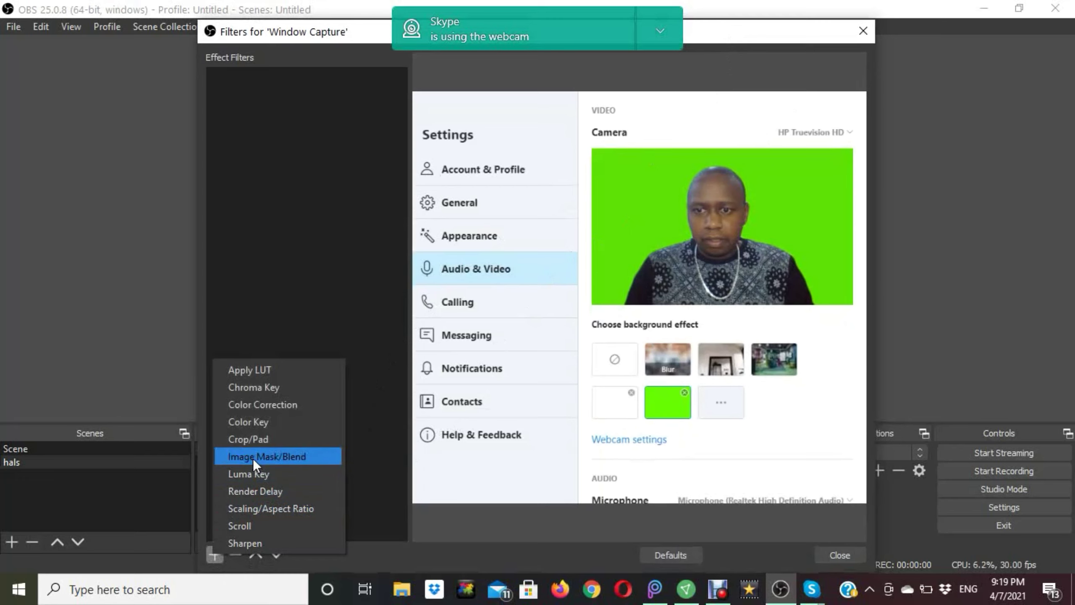
click(267, 389)
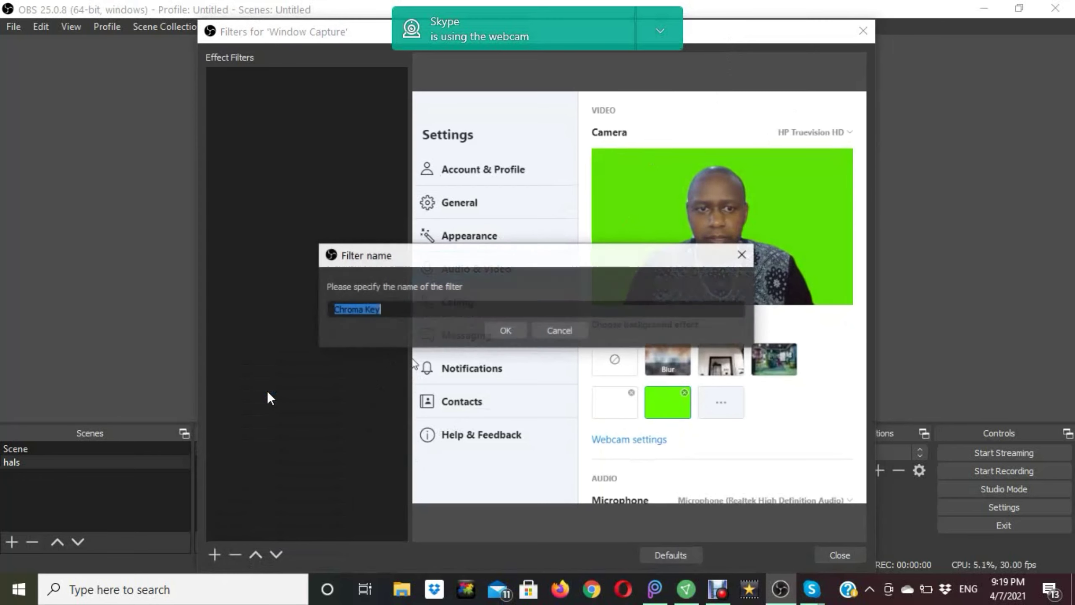
click(507, 333)
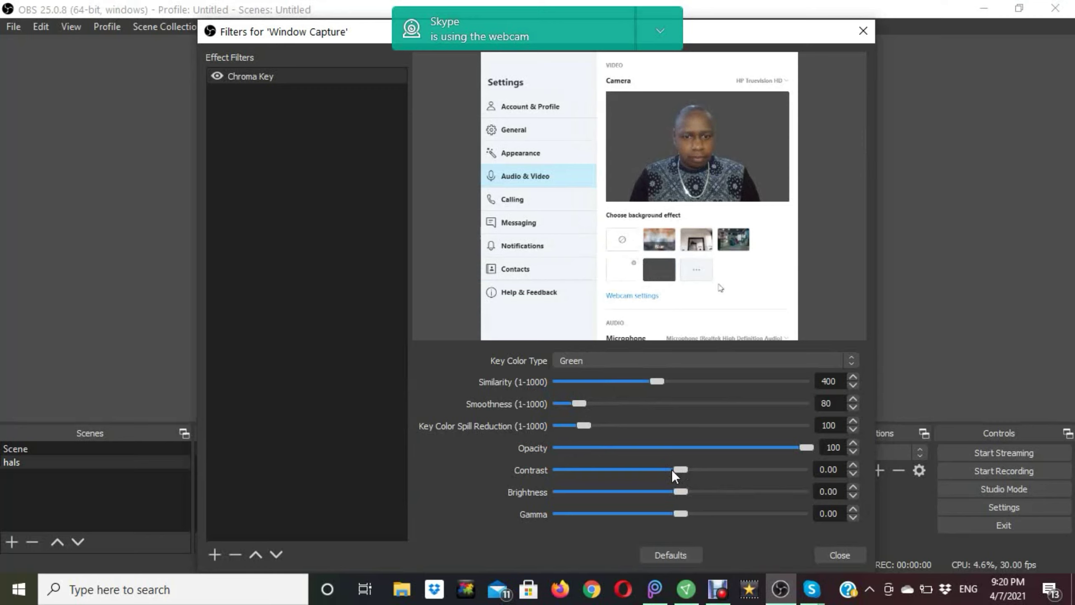
drag(676, 492, 714, 513)
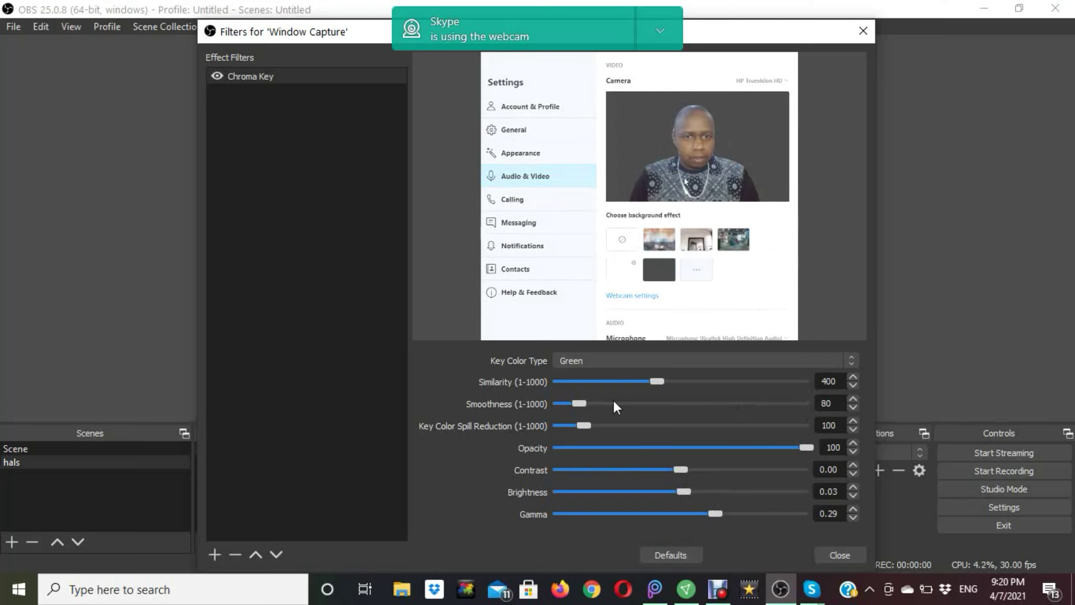
click(840, 555)
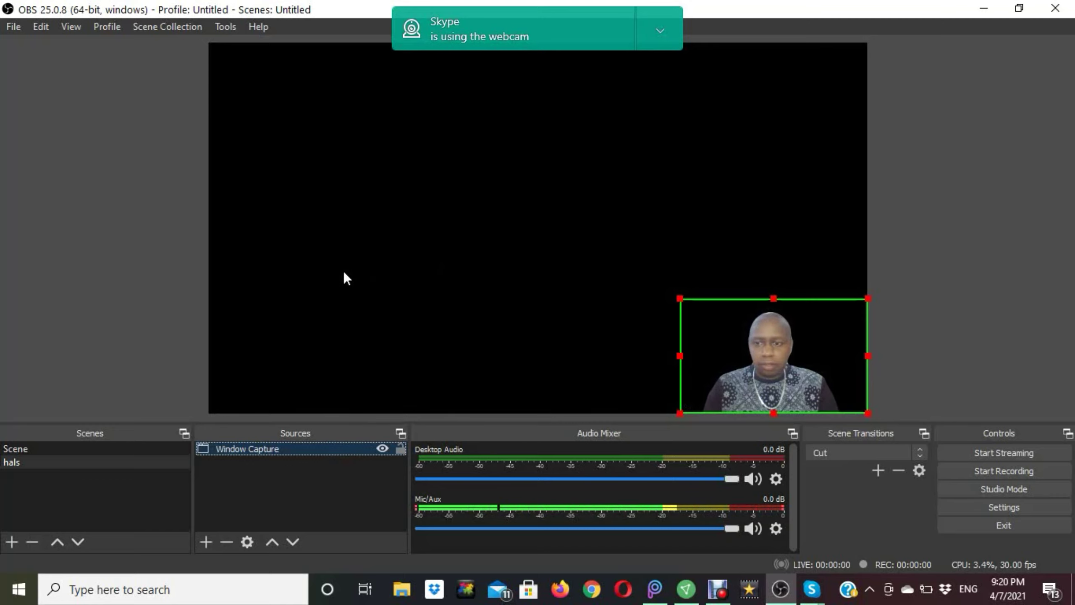
Add a Media Source that plays doh.mp4 from the Desktop
click(199, 547)
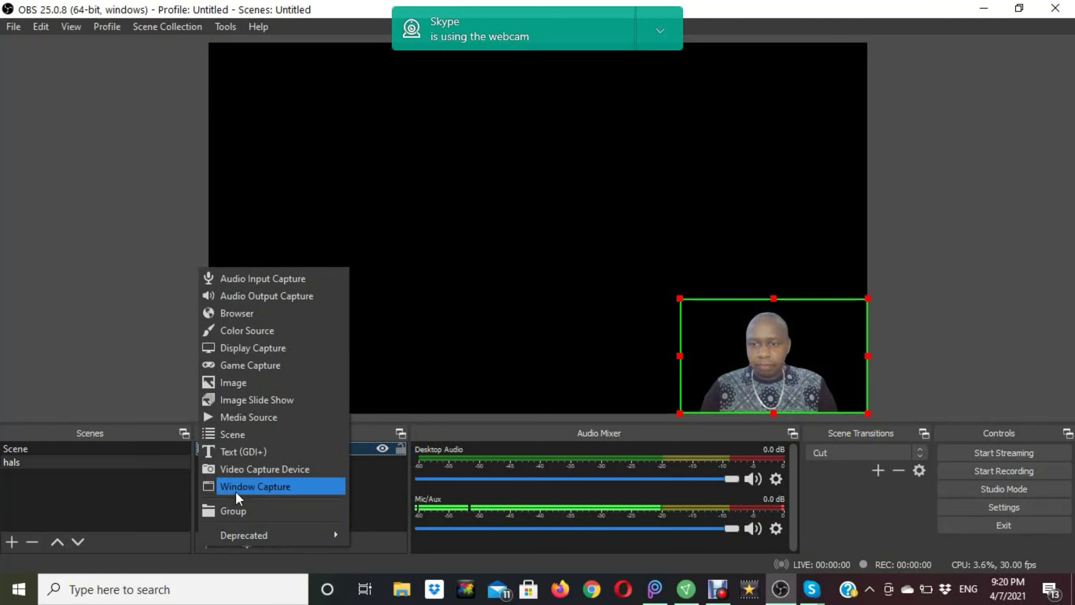
click(249, 420)
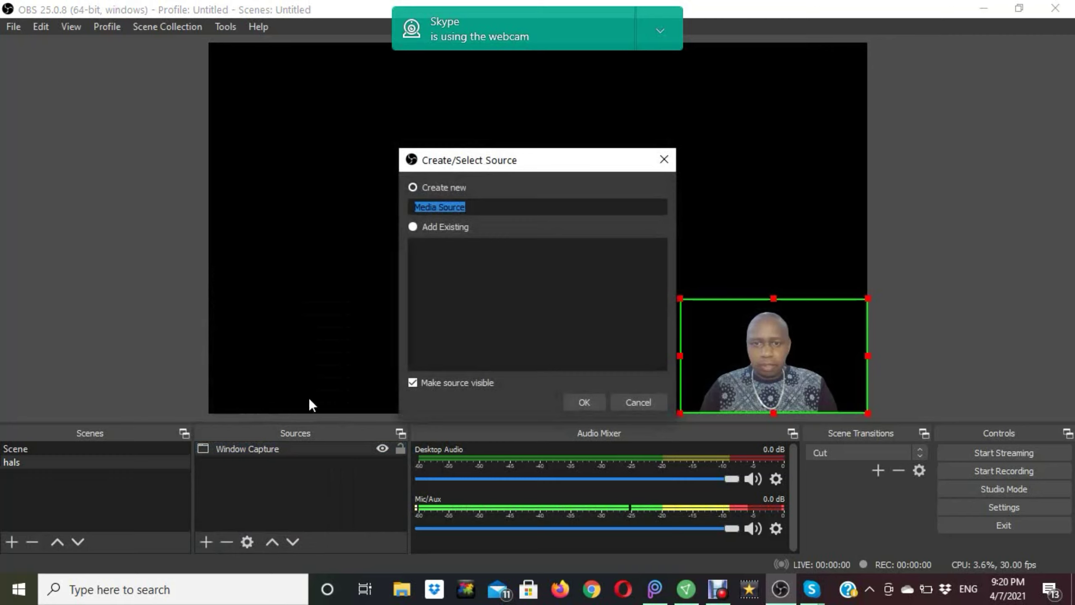
click(583, 402)
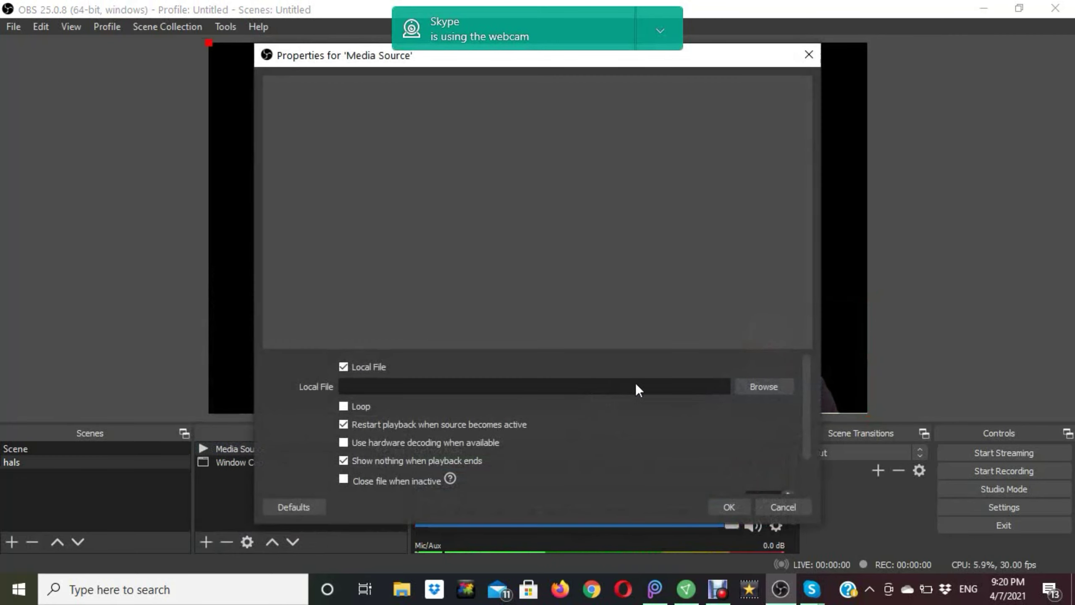
click(773, 387)
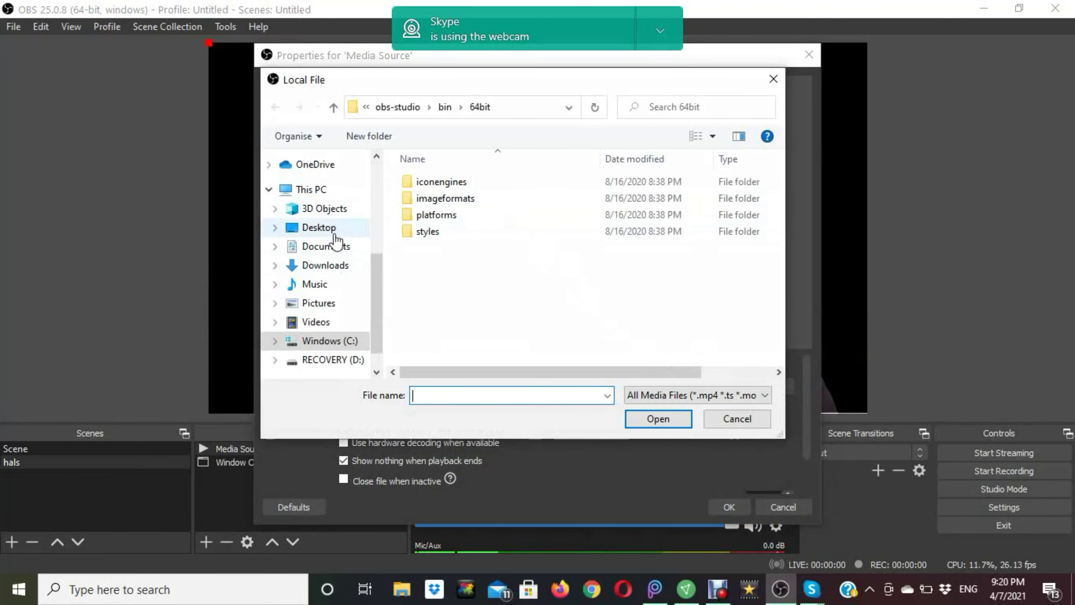
click(336, 234)
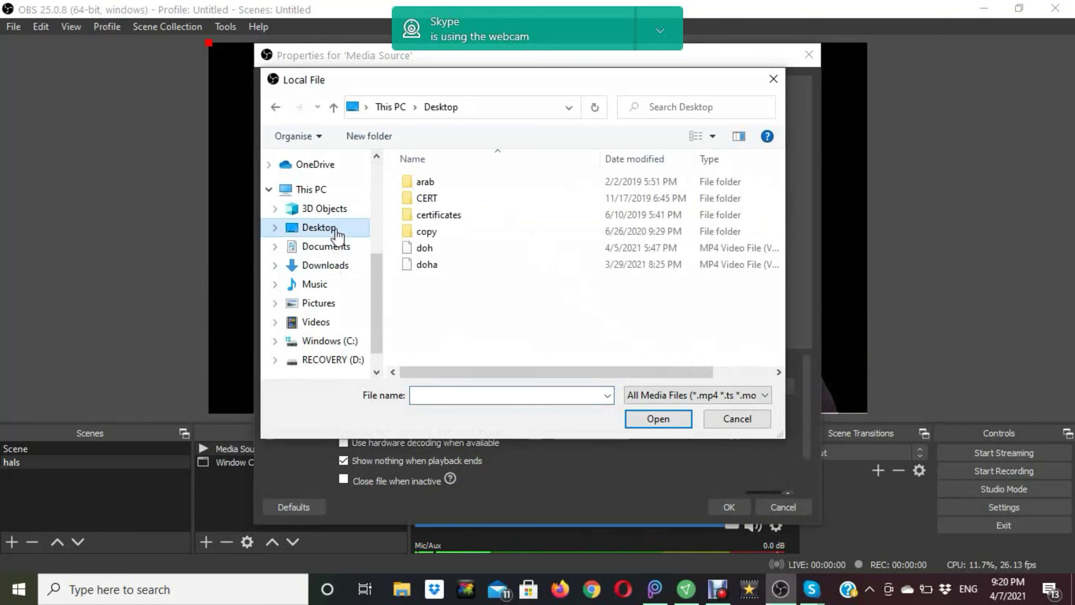
scroll(480, 271, down, 4)
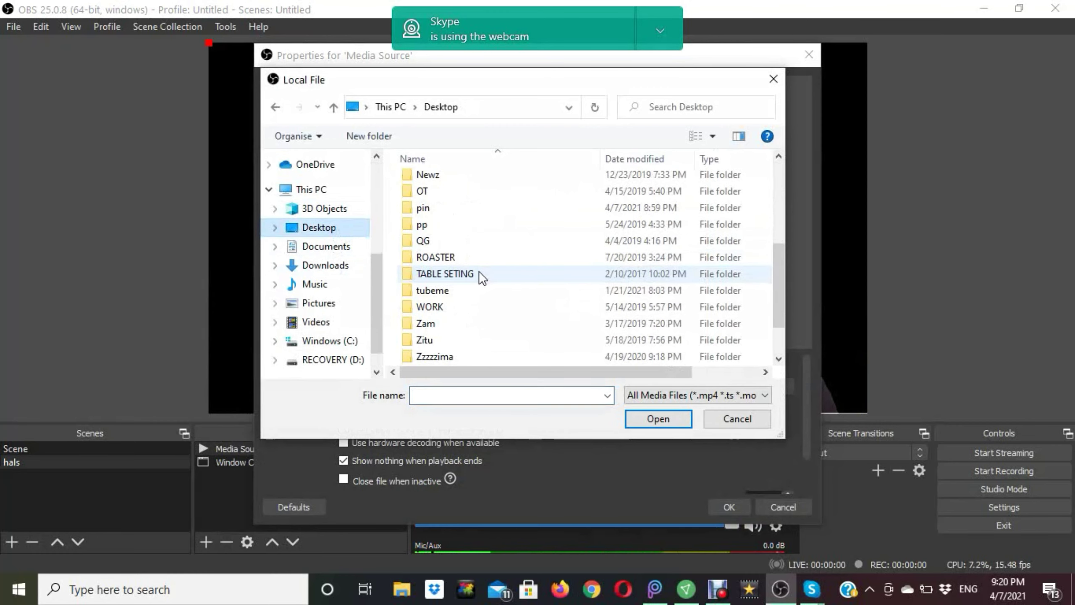
scroll(480, 275, down, 1)
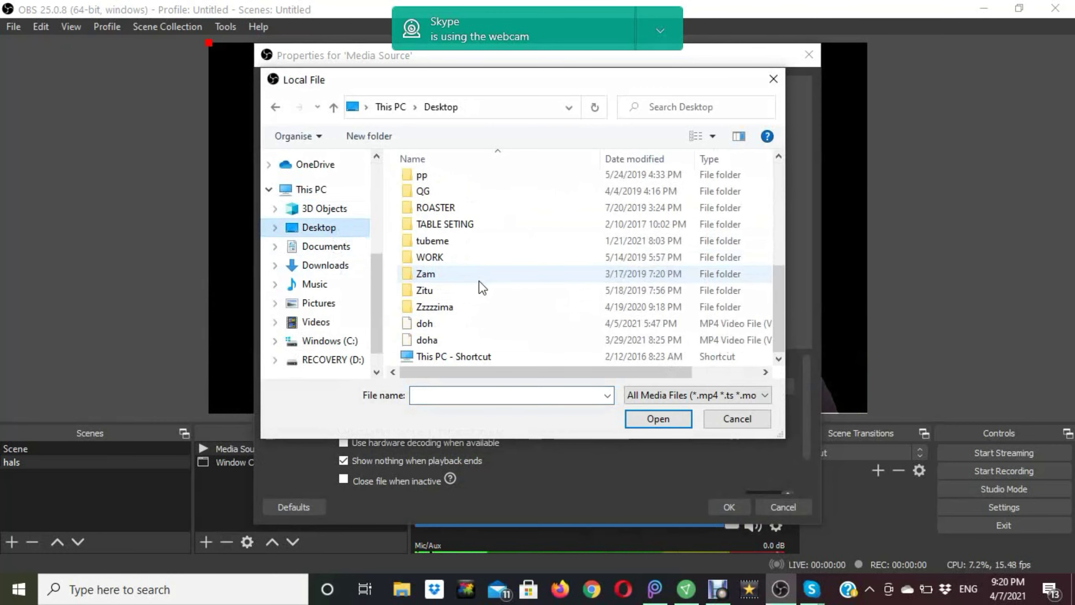
click(444, 326)
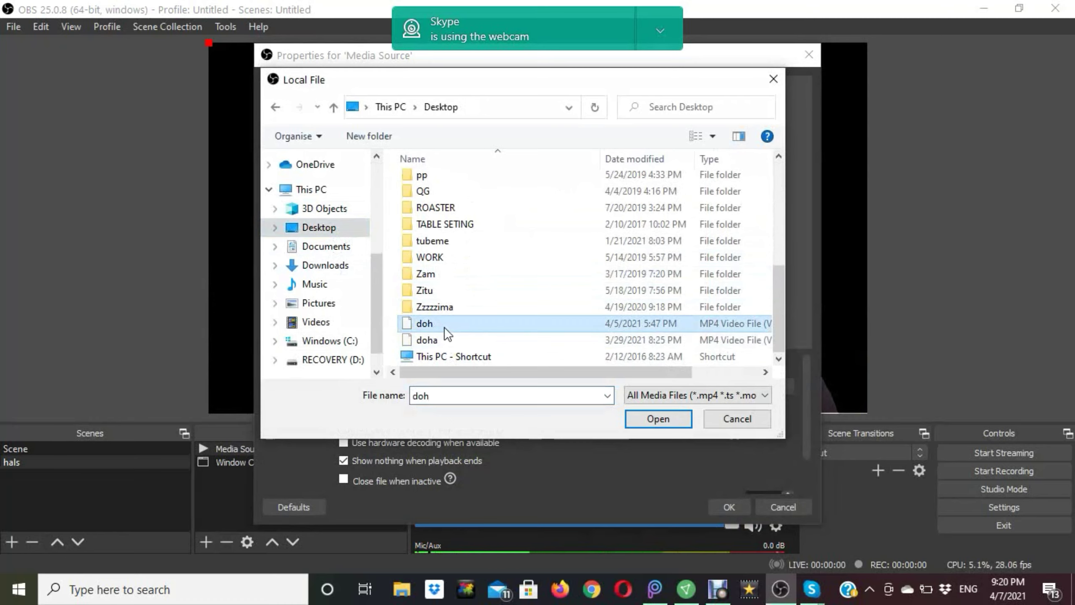
click(635, 421)
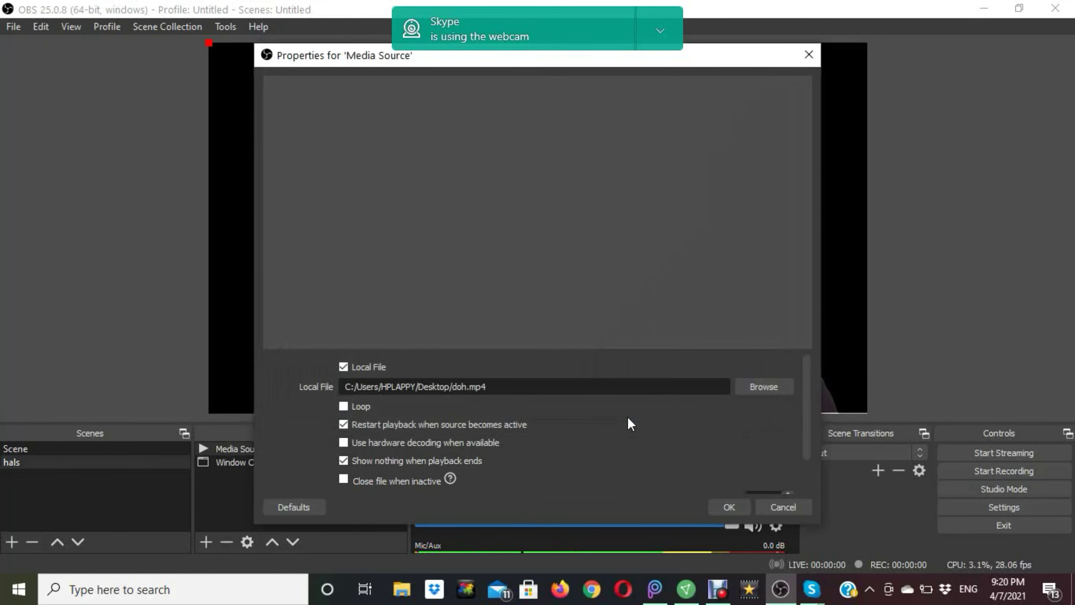
click(729, 507)
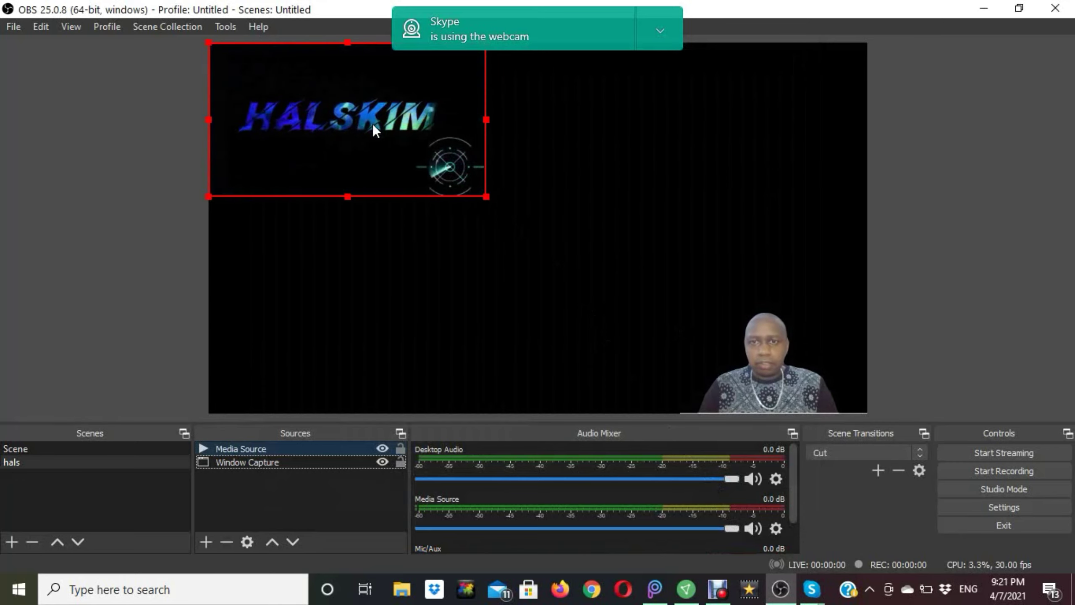
Apply Transform > Fit to screen to the Media Source so it fills the canvas
right_click(347, 122)
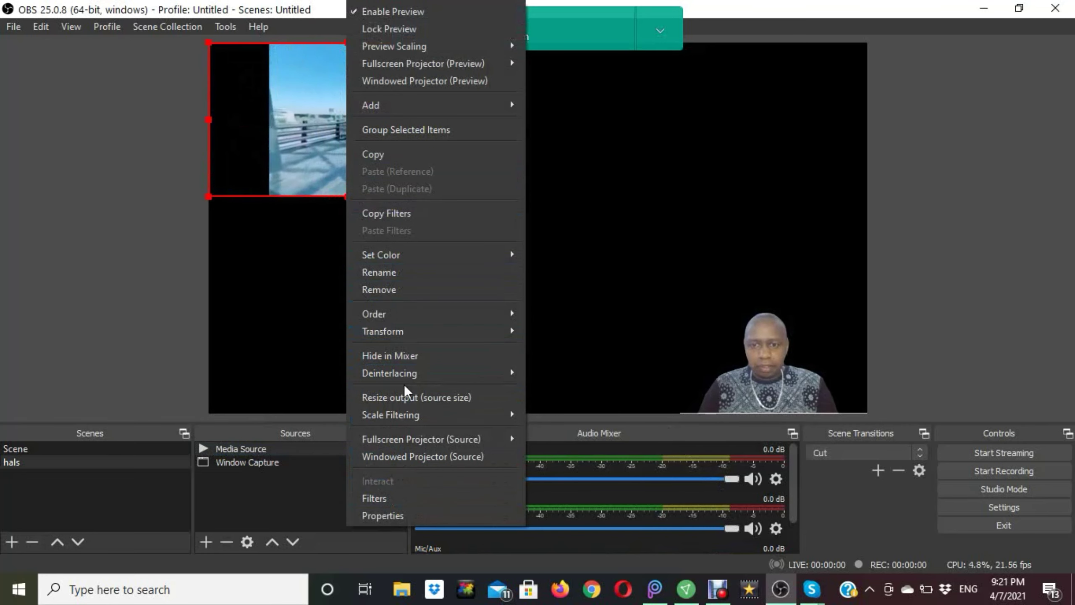
mouse_move(411, 333)
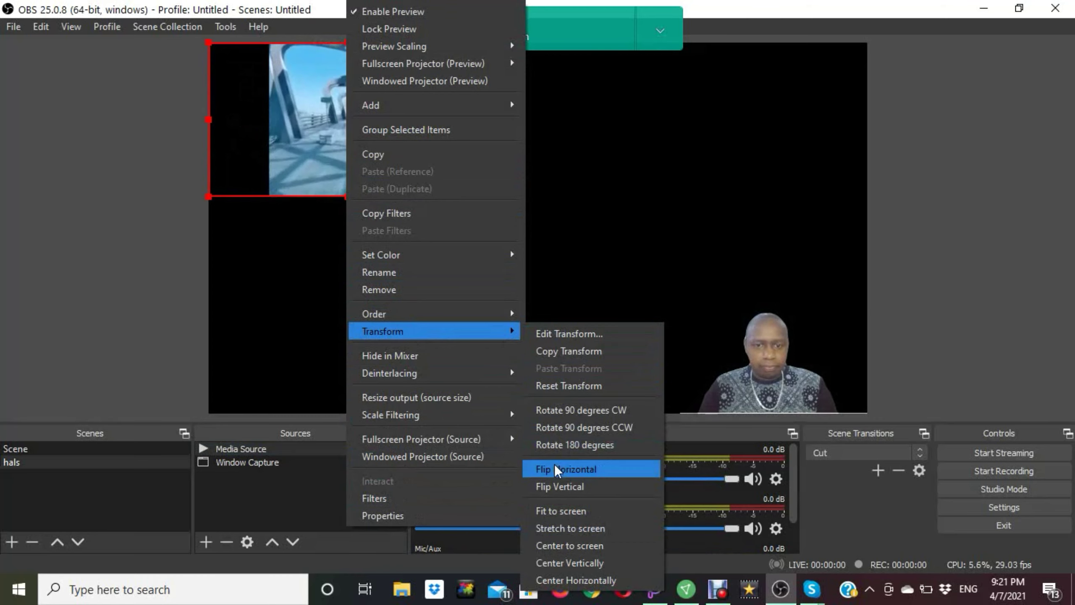
click(569, 510)
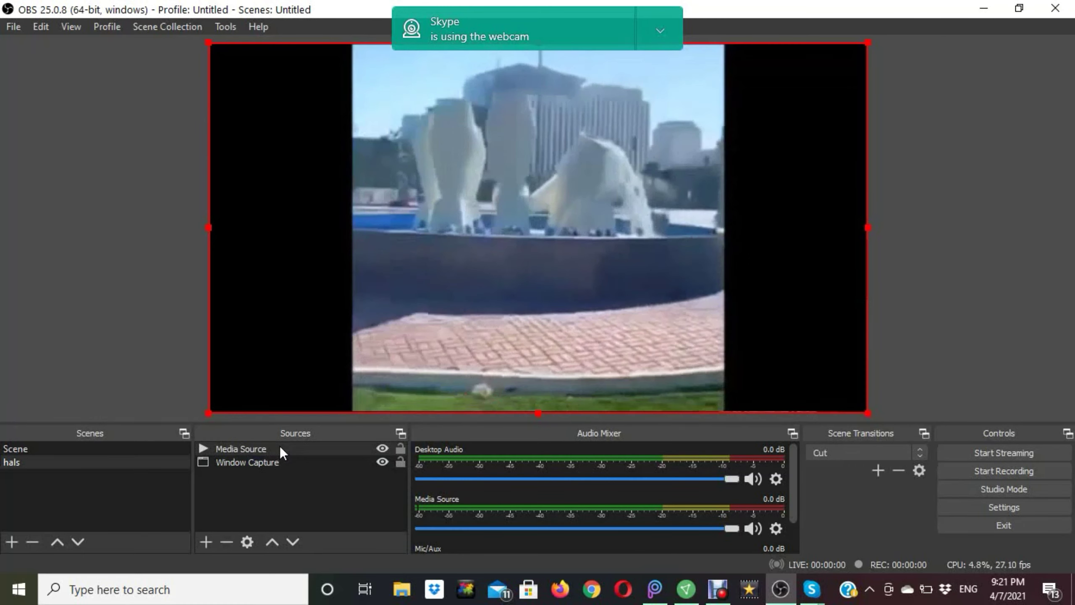
Reorder Sources so Media Source sits below Window Capture
click(281, 449)
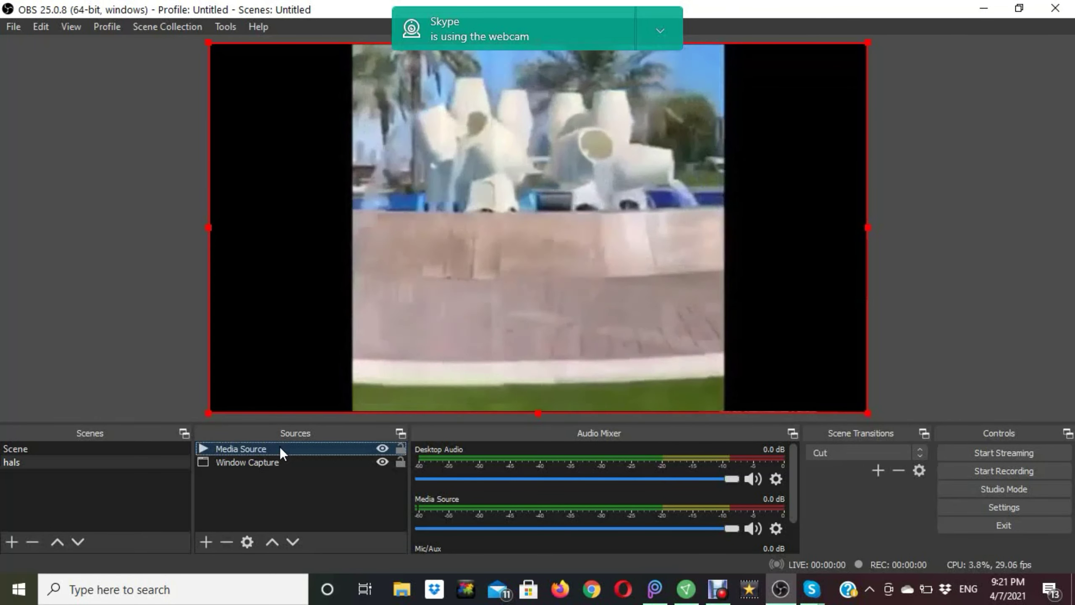
drag(280, 447, 278, 477)
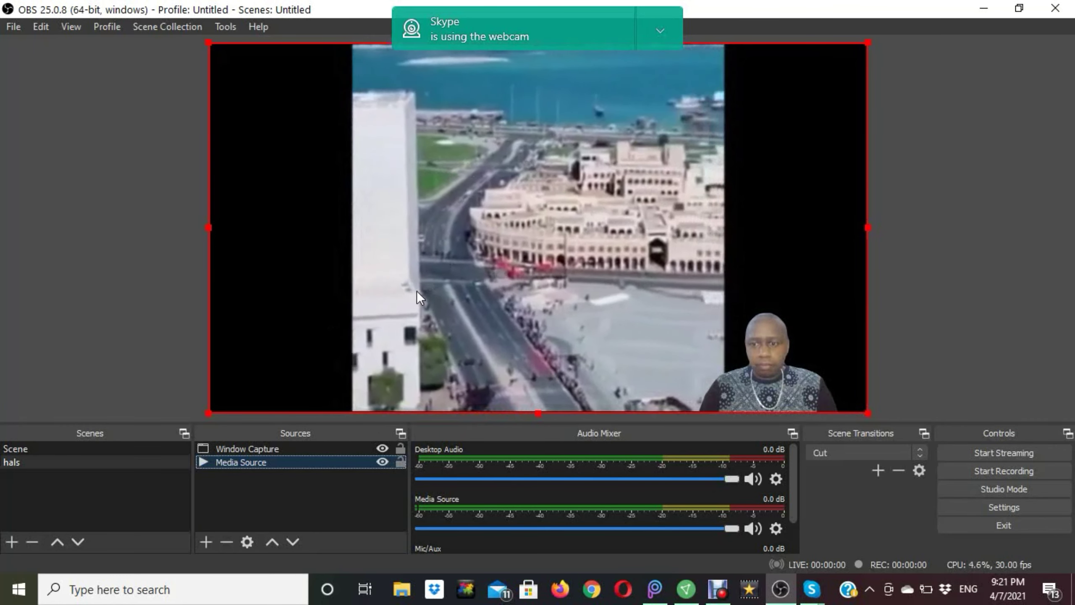
Add an Image source showing COVER.png from the Desktop
click(206, 542)
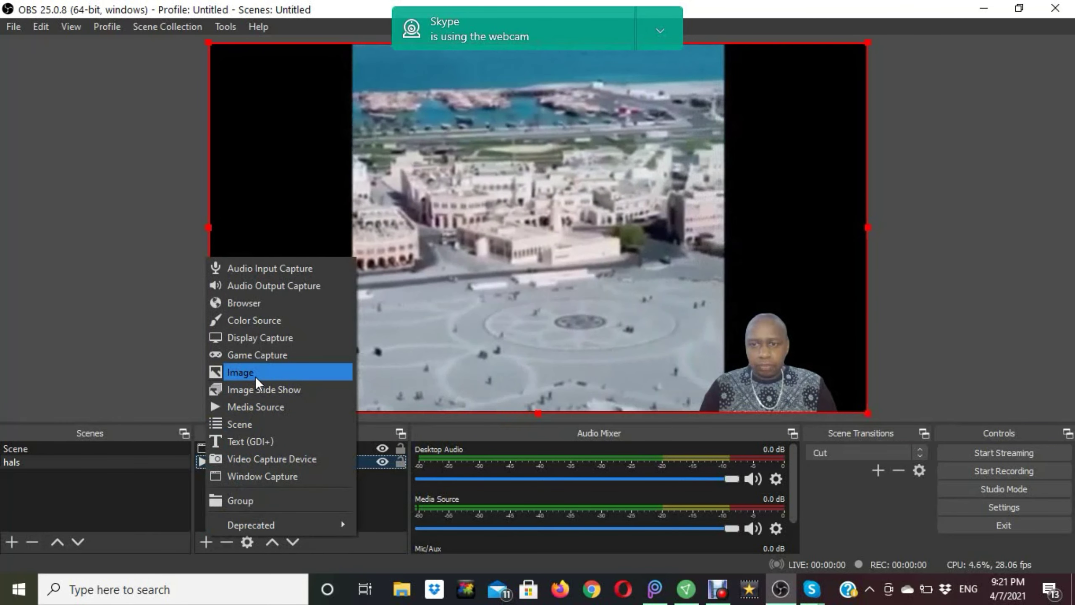
click(255, 373)
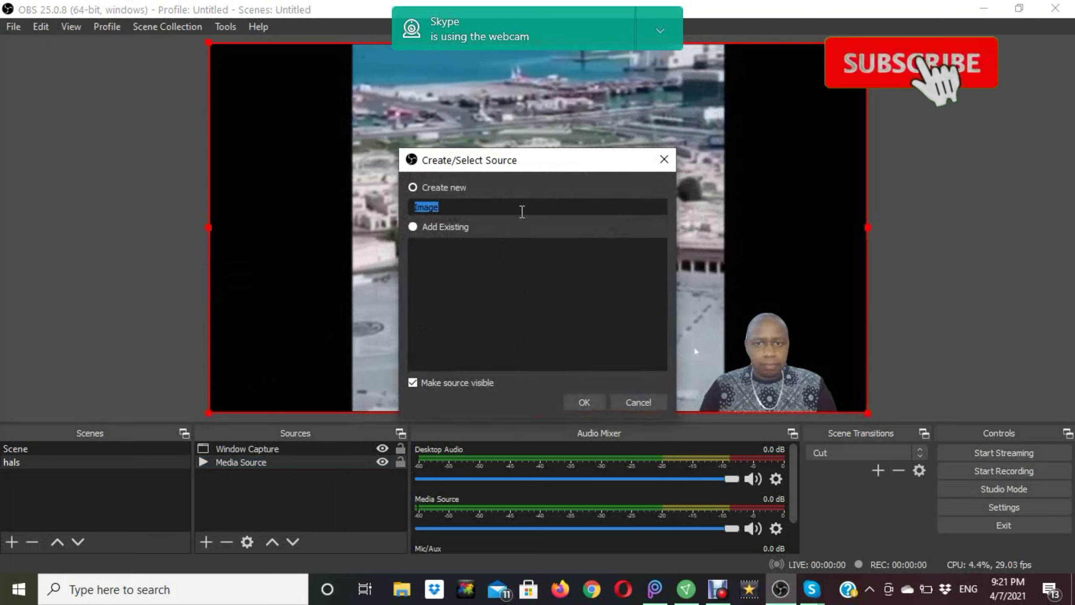
click(596, 403)
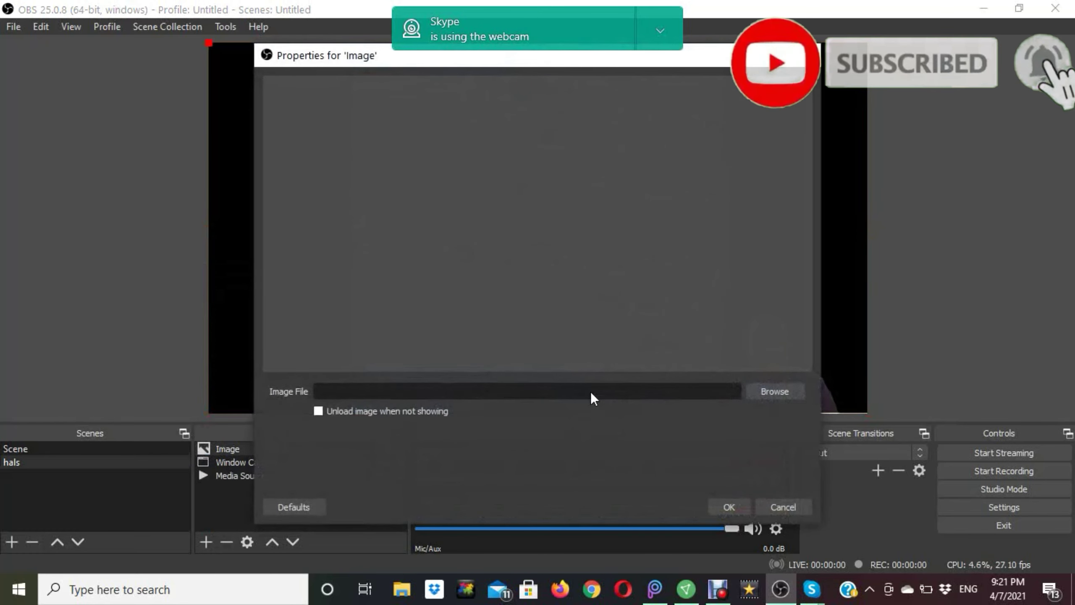
click(756, 392)
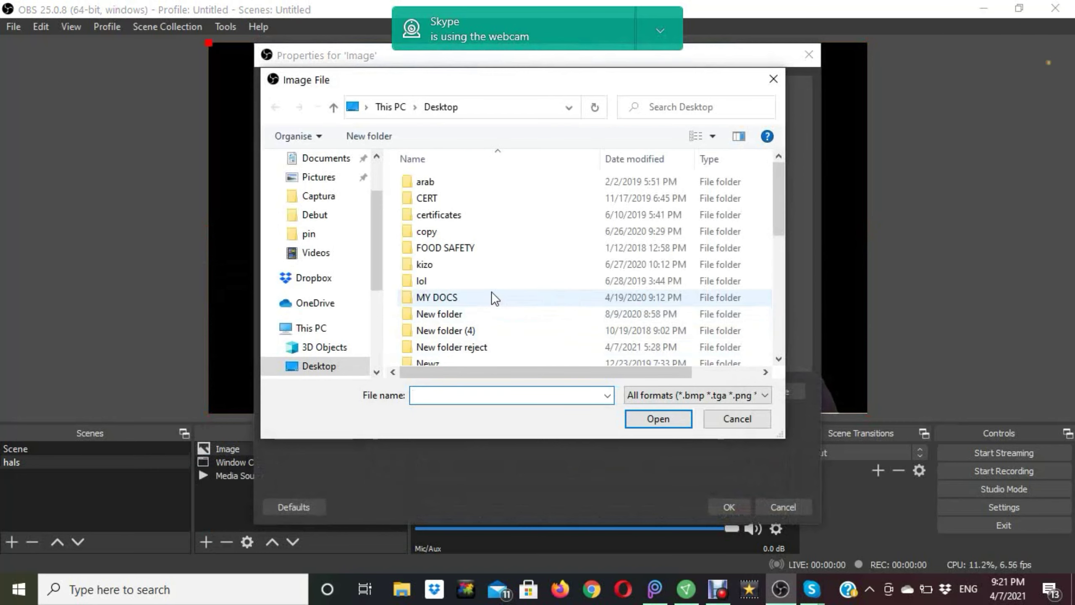
scroll(492, 295, down, 4)
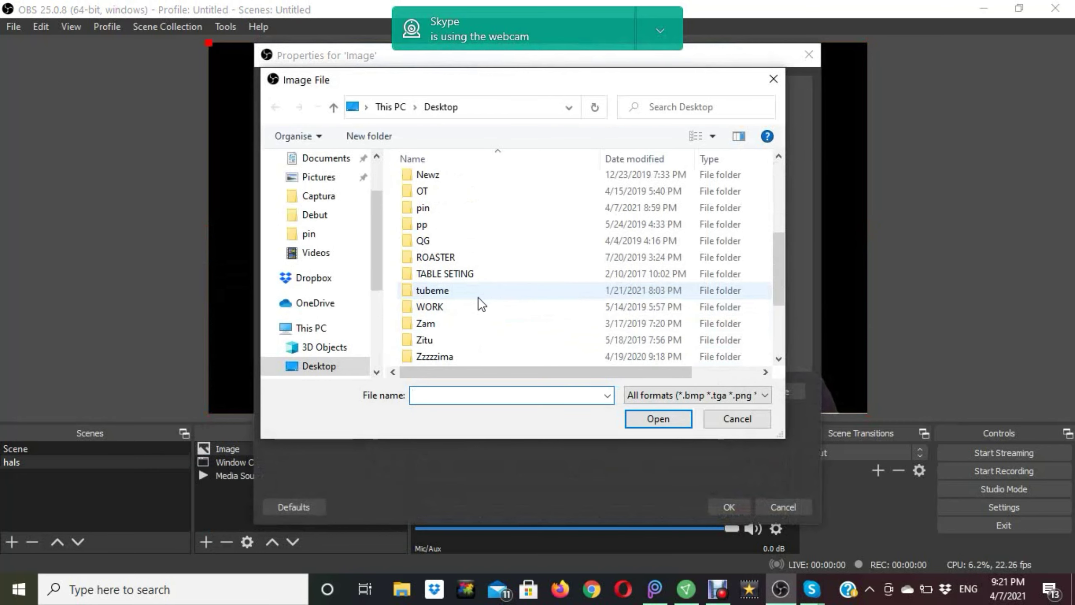
scroll(473, 299, down, 1)
scroll(458, 323, down, 1)
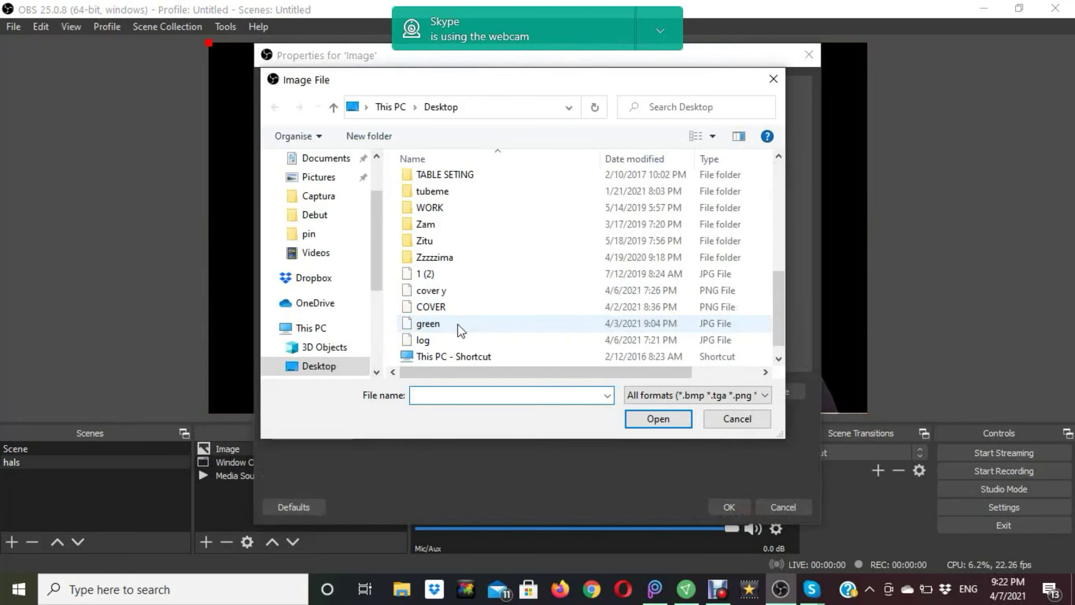
click(450, 307)
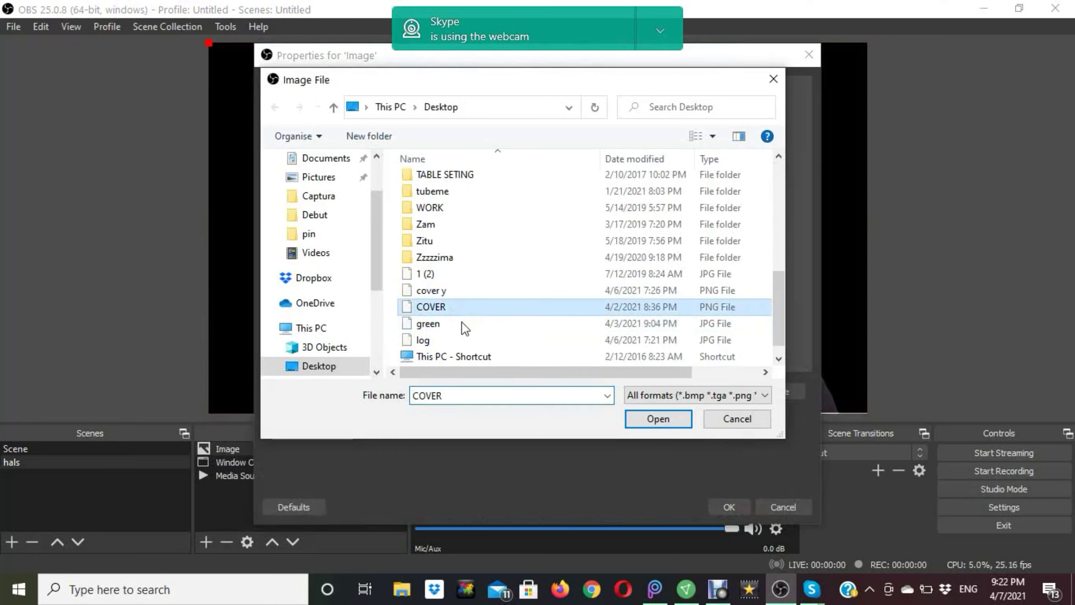
click(645, 420)
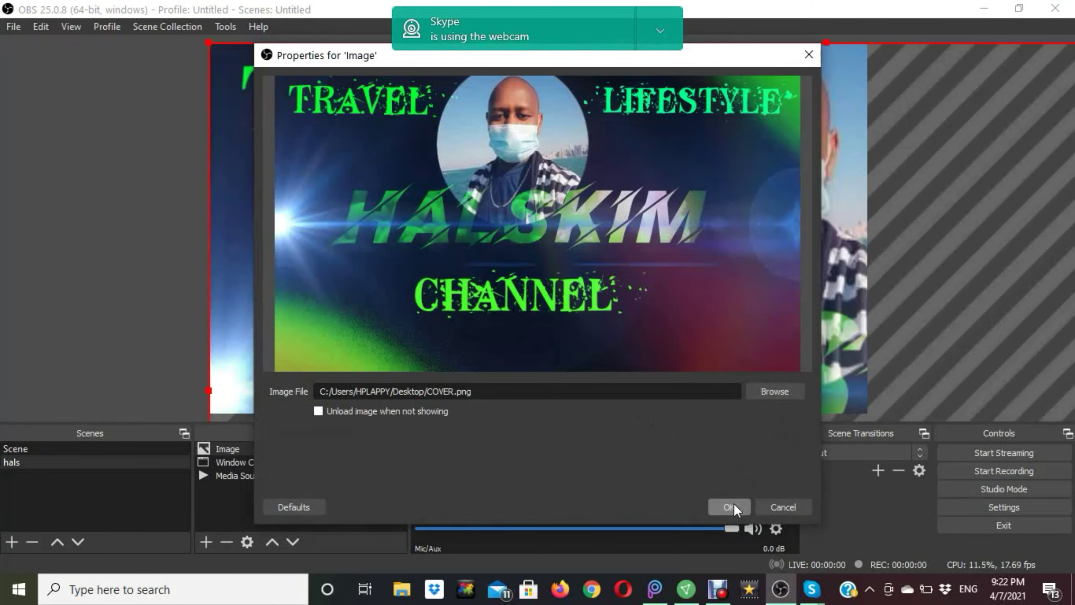
click(729, 506)
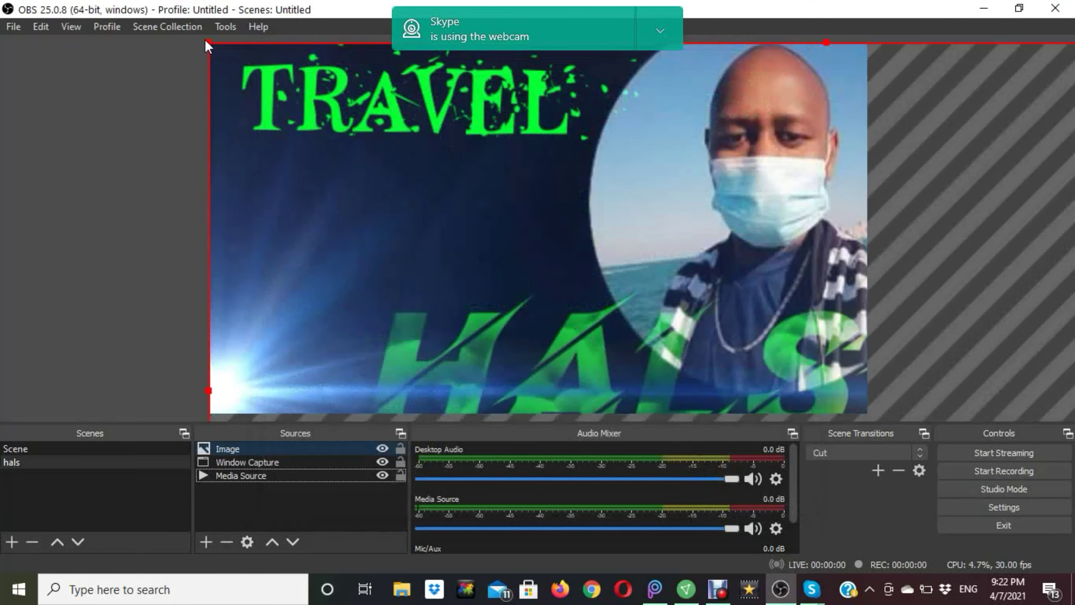
Shrink the COVER.png image into a small channel logo in the canvas's top-right corner
drag(205, 40, 316, 97)
drag(504, 188, 481, 165)
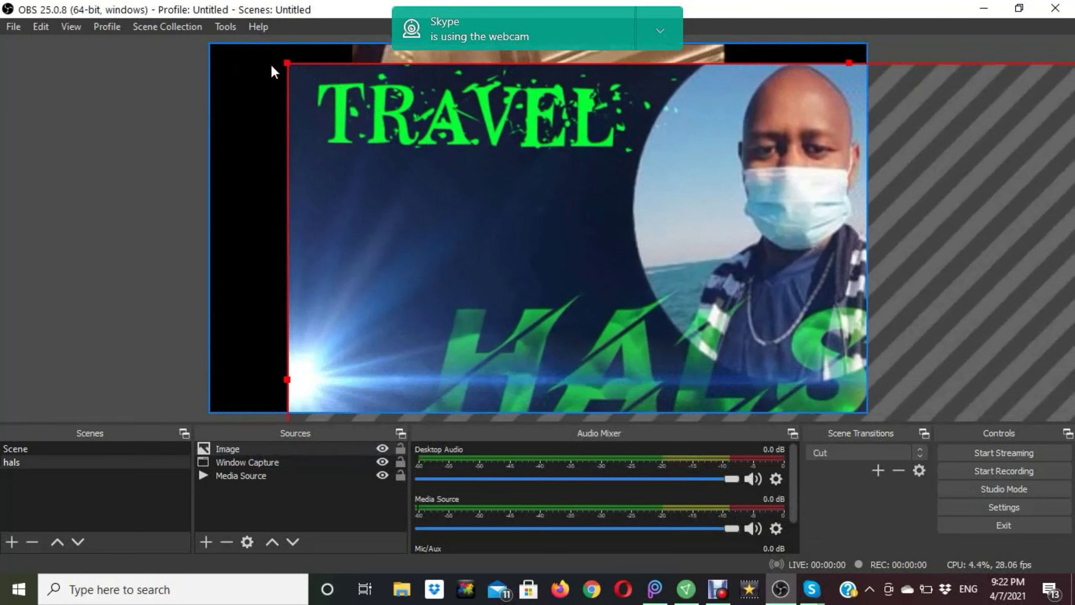
mouse_move(284, 62)
mouse_down()
mouse_move(358, 132)
mouse_move(675, 303)
mouse_move(667, 299)
mouse_move(728, 314)
mouse_move(542, 195)
mouse_move(299, 92)
mouse_move(310, 83)
mouse_move(288, 72)
mouse_up()
click(313, 63)
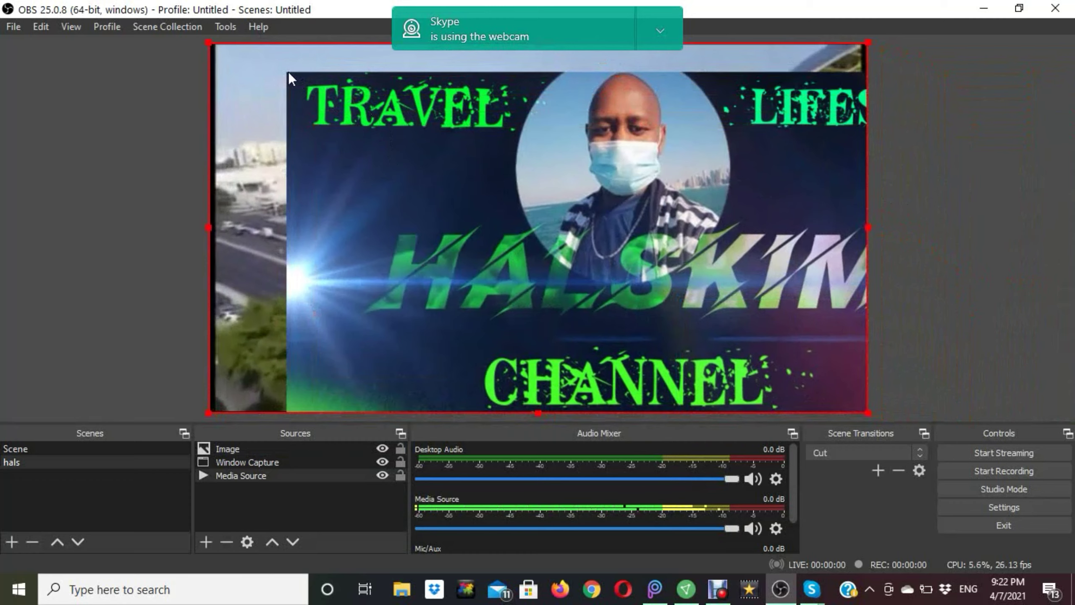
click(327, 106)
drag(284, 69, 780, 79)
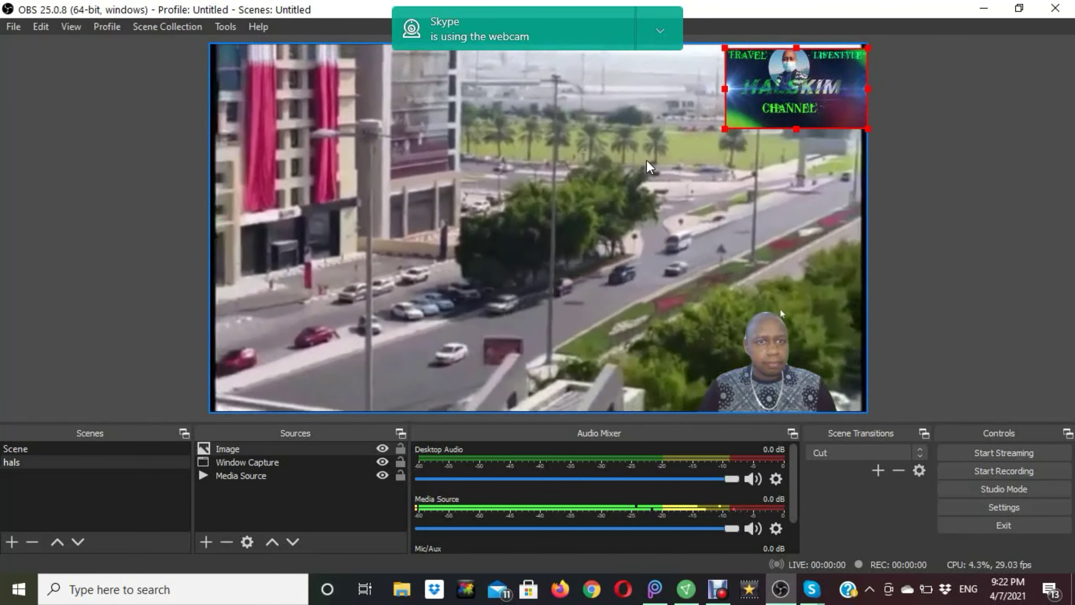
click(646, 160)
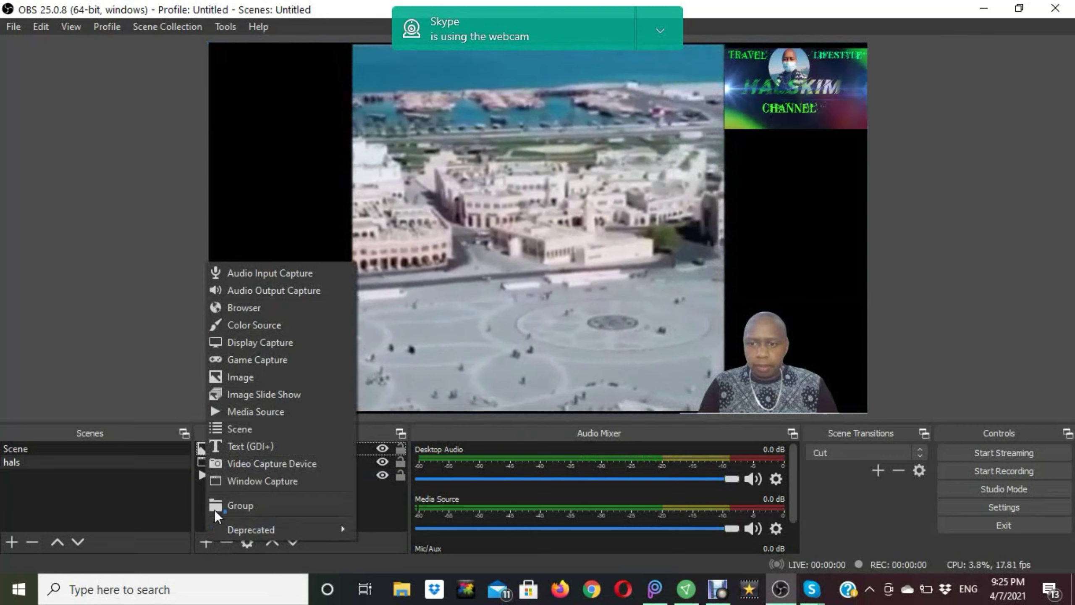
Create an Image 2 source that loads log.jpg from the Desktop
click(252, 378)
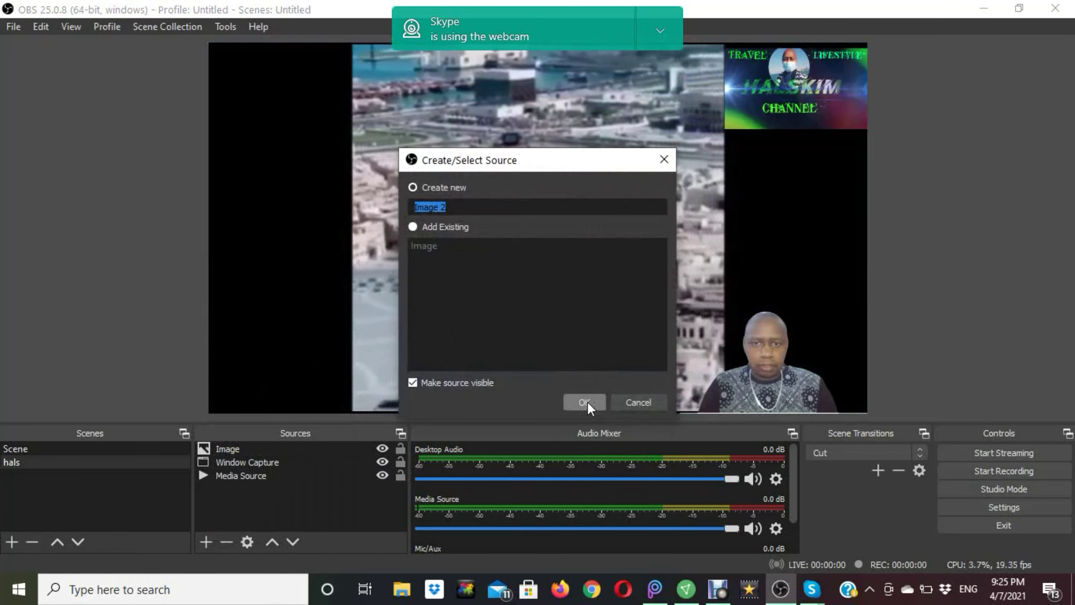
click(586, 402)
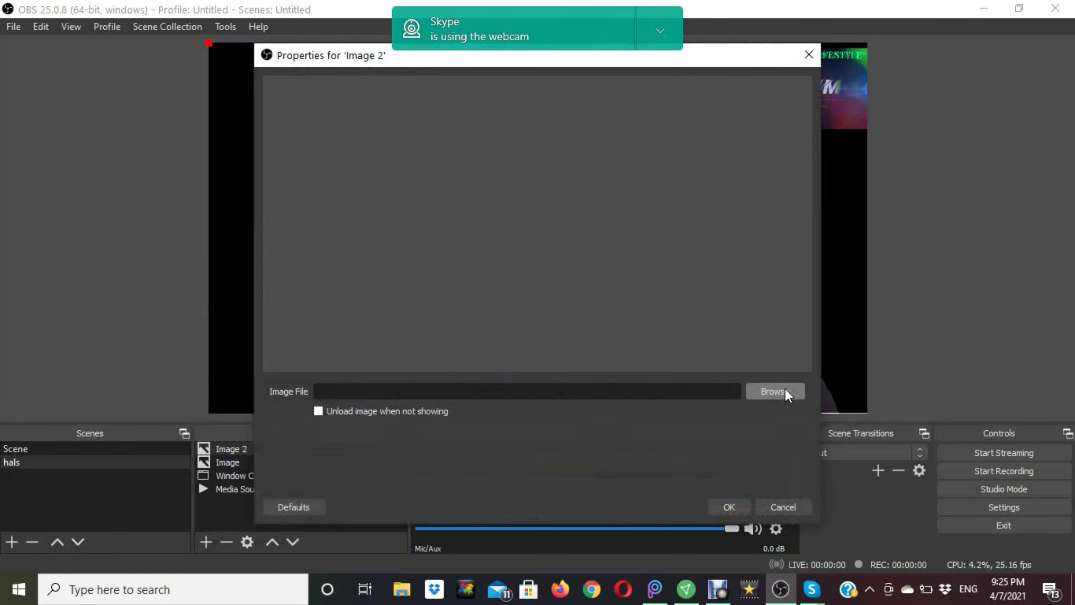
click(782, 391)
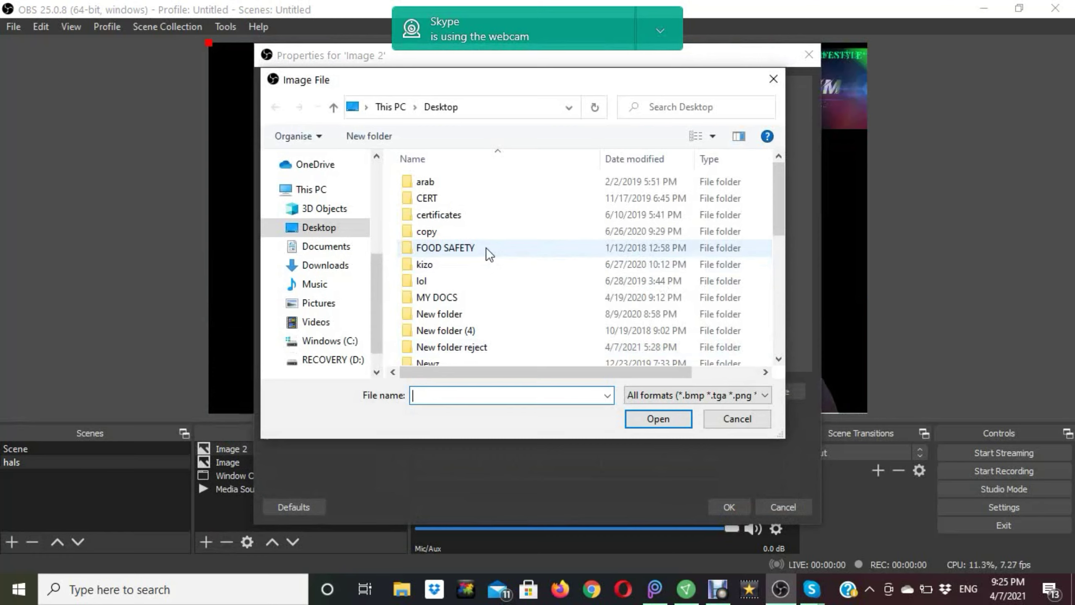
scroll(486, 247, down, 3)
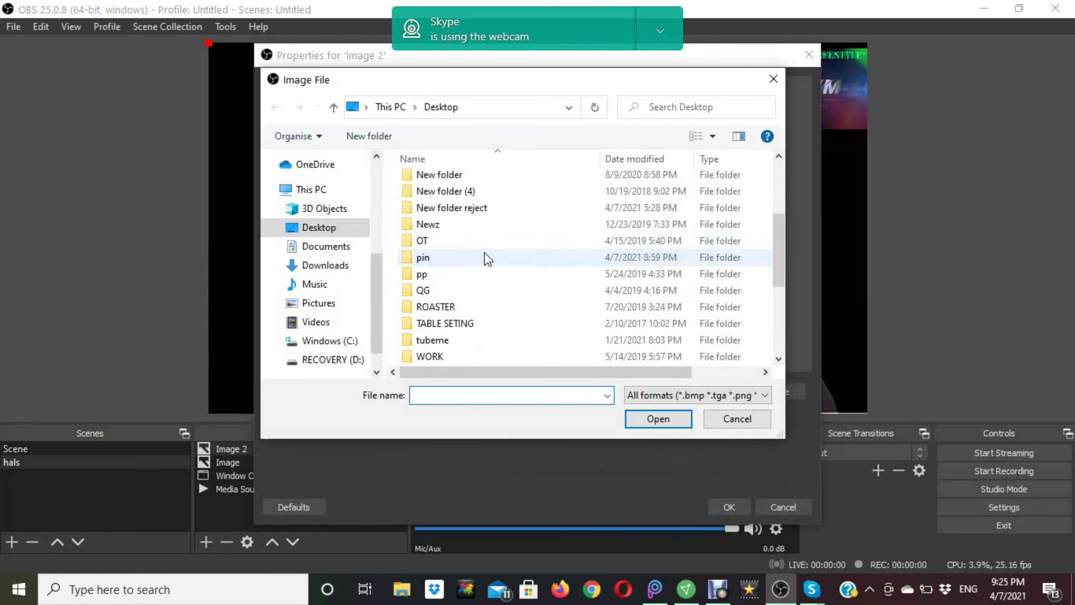
scroll(457, 300, down, 4)
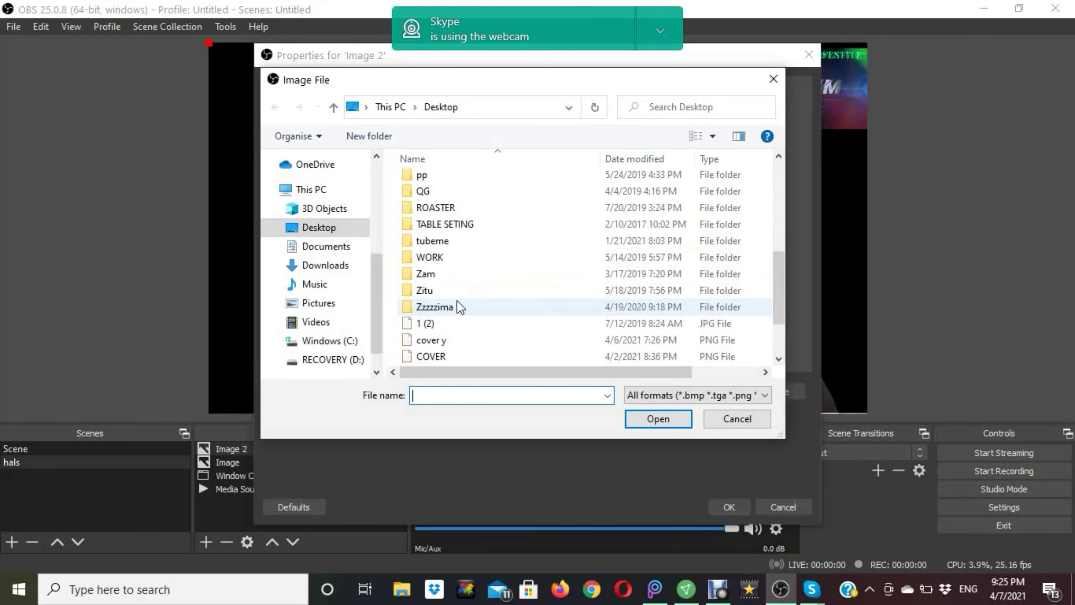
click(446, 323)
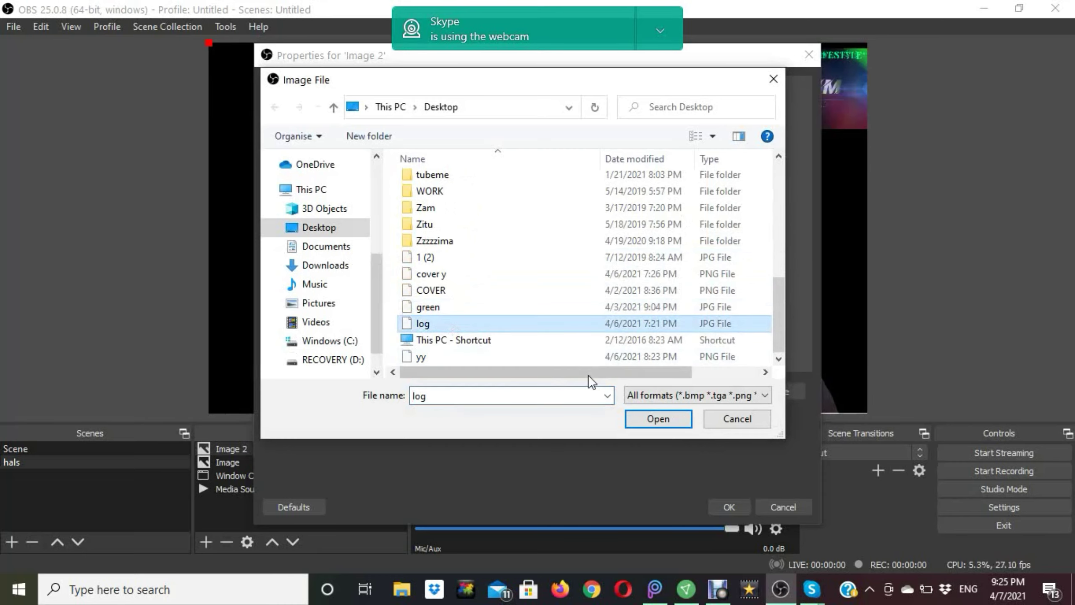
click(660, 419)
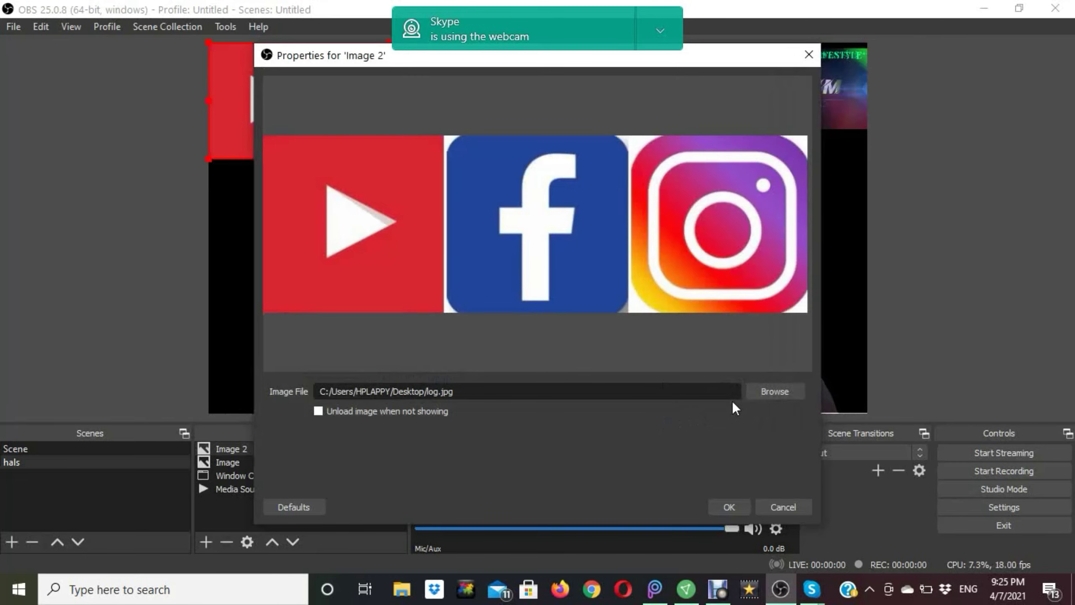
Confirm Image 2, then shrink its YouTube, Facebook and Instagram icons into the bottom-left corner
click(725, 506)
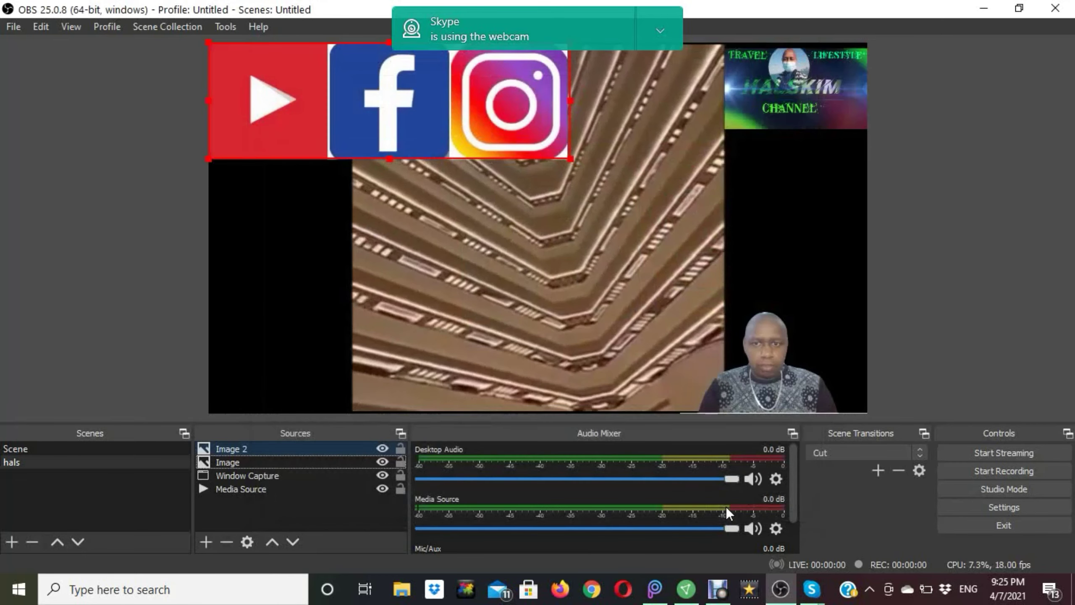
drag(285, 44, 321, 70)
drag(243, 68, 437, 143)
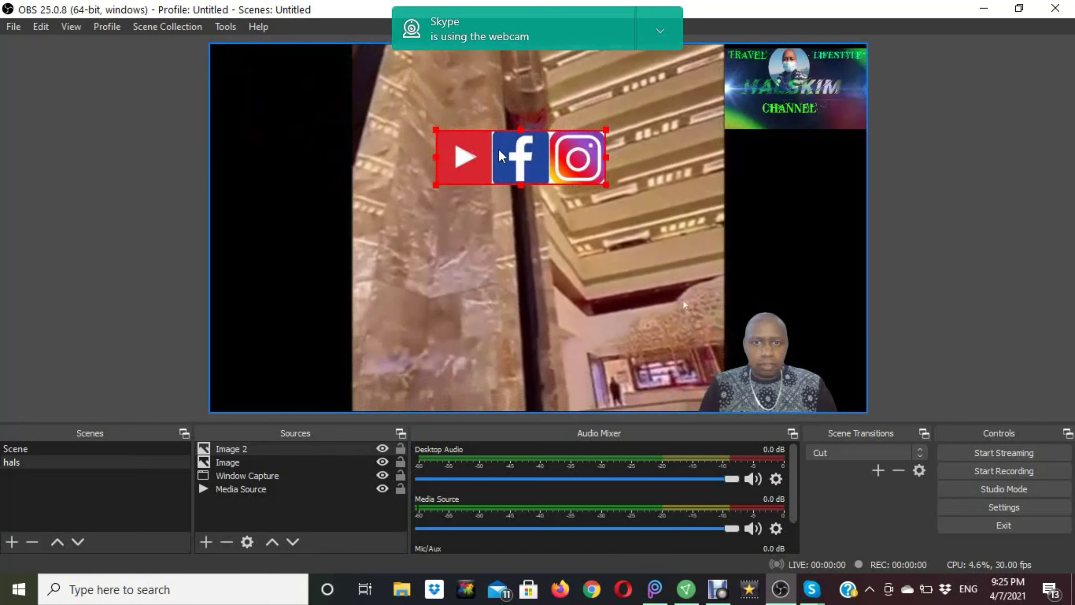
drag(528, 156, 307, 381)
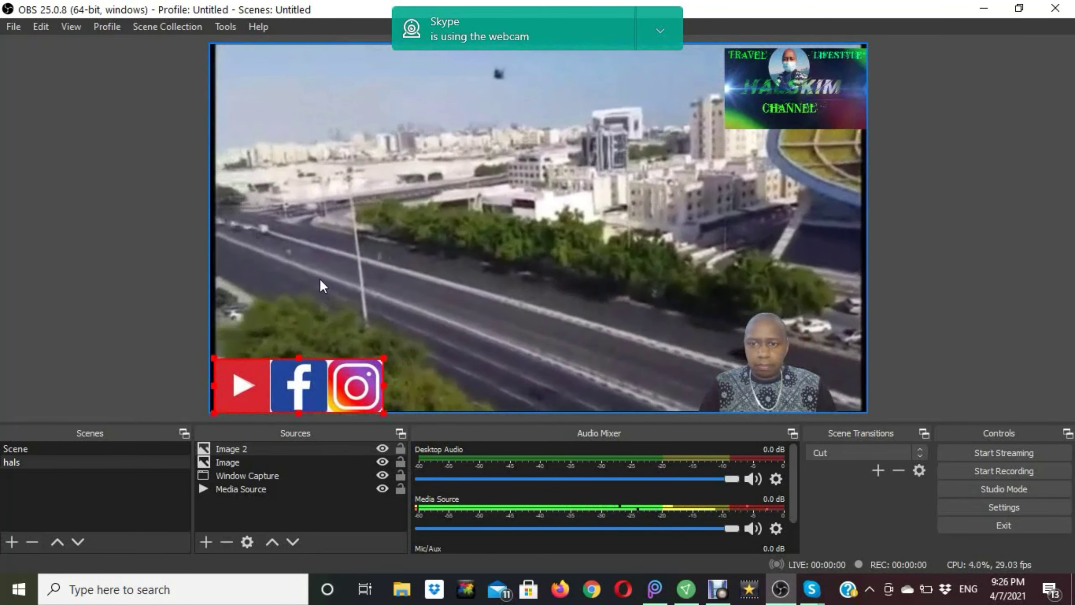
click(360, 211)
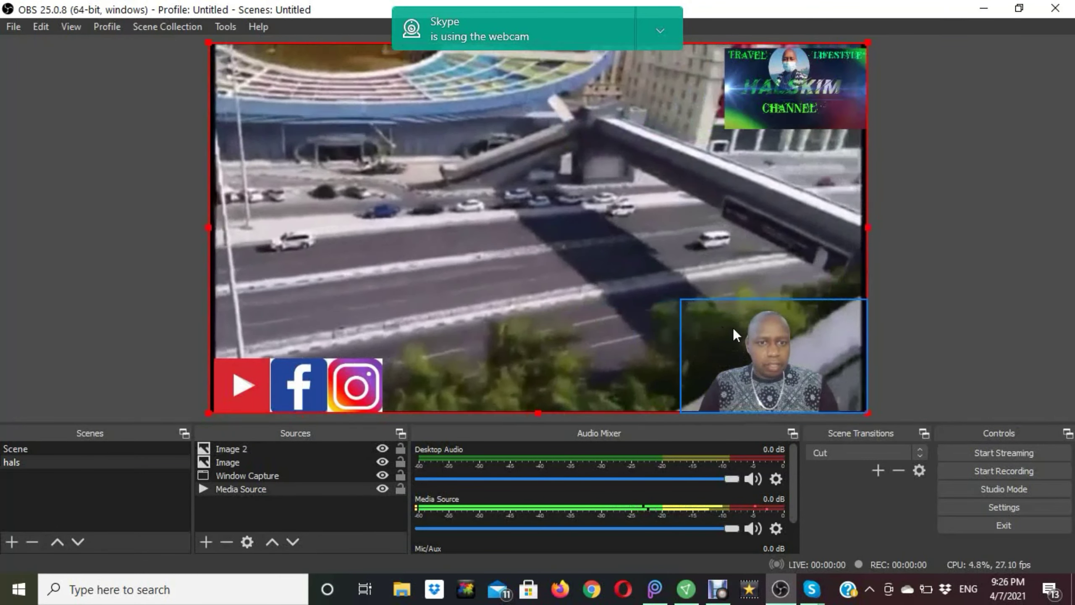
click(744, 341)
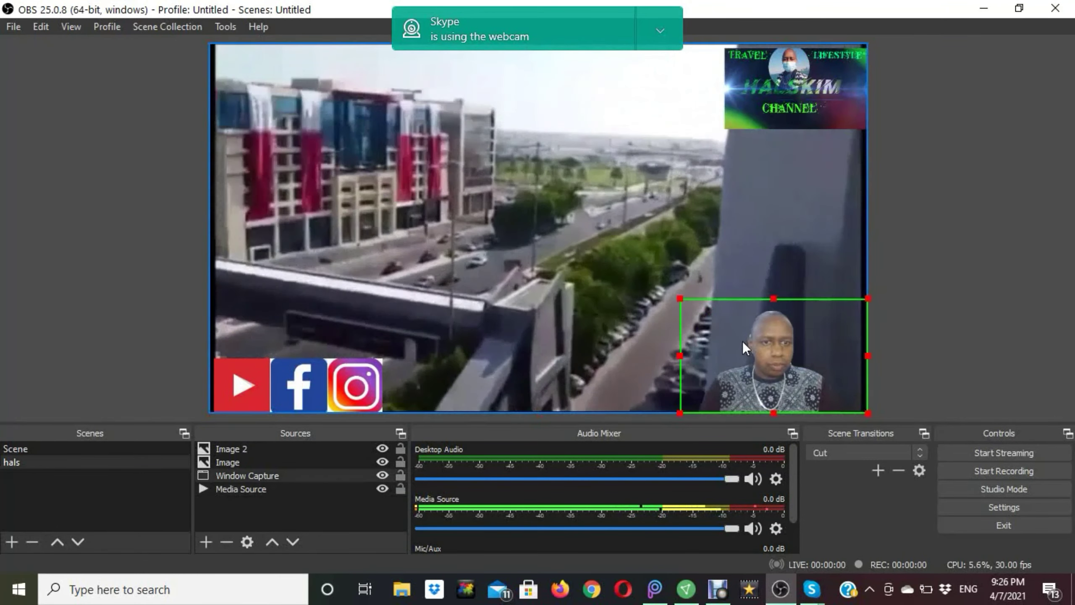